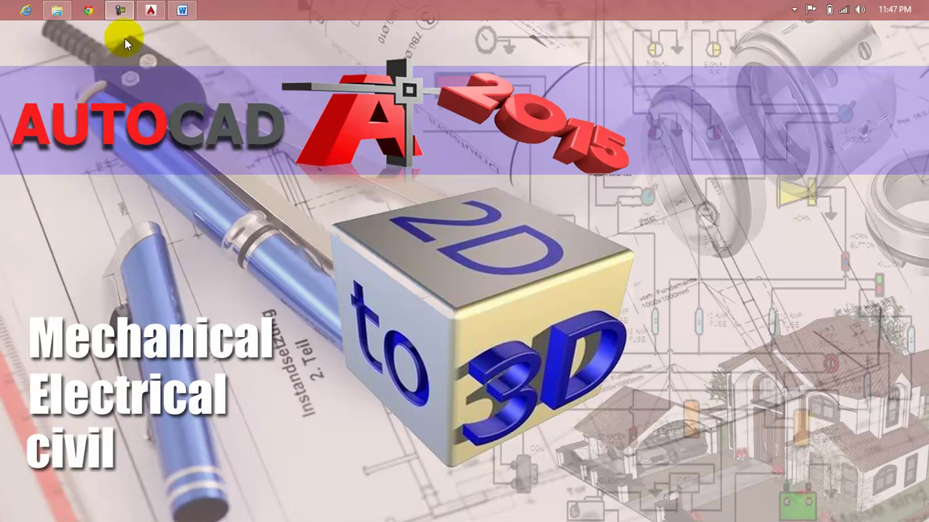
Bring the Lesson 29 Word document up from the taskbar.
mouse_move(182, 10)
left_click(265, 45)
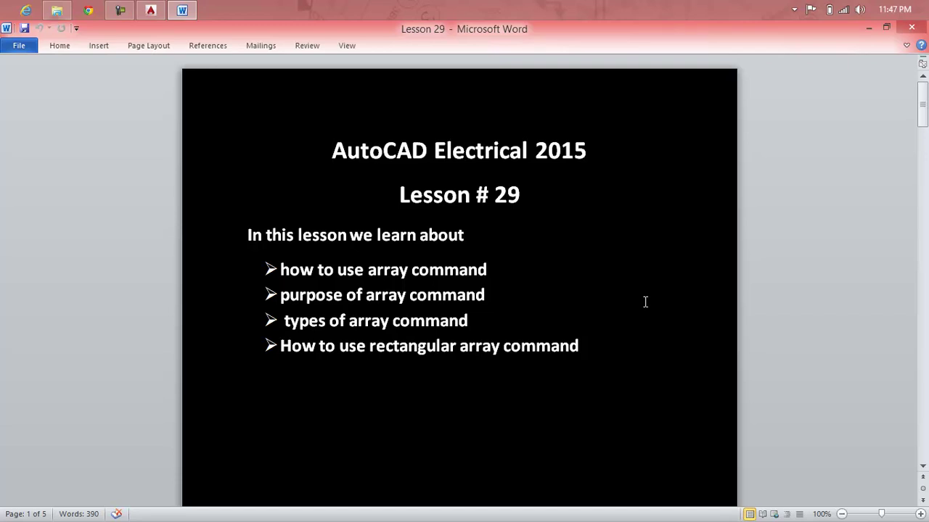
Close the Lesson 29 outline in Word after reviewing its array topics.
left_click(917, 33)
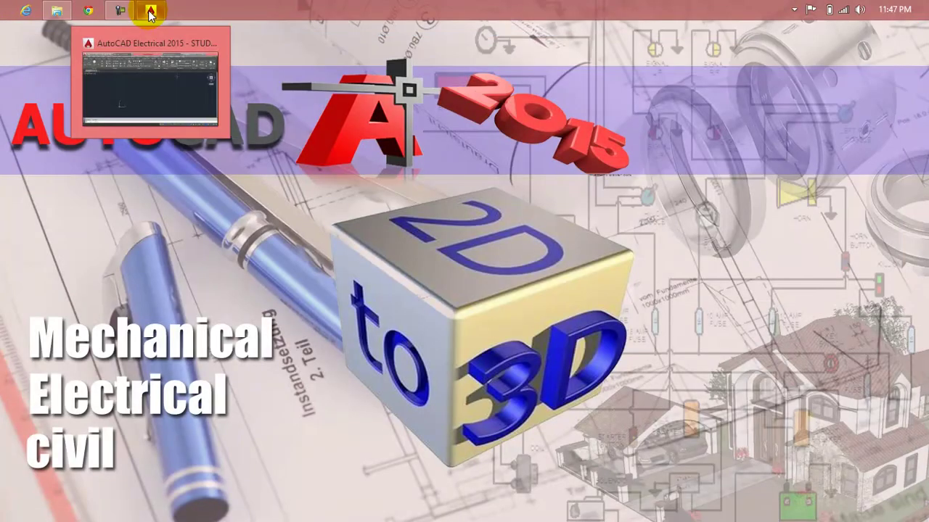
Switch to AutoCAD and confirm Engineering drawing units with the UN command.
left_click(150, 12)
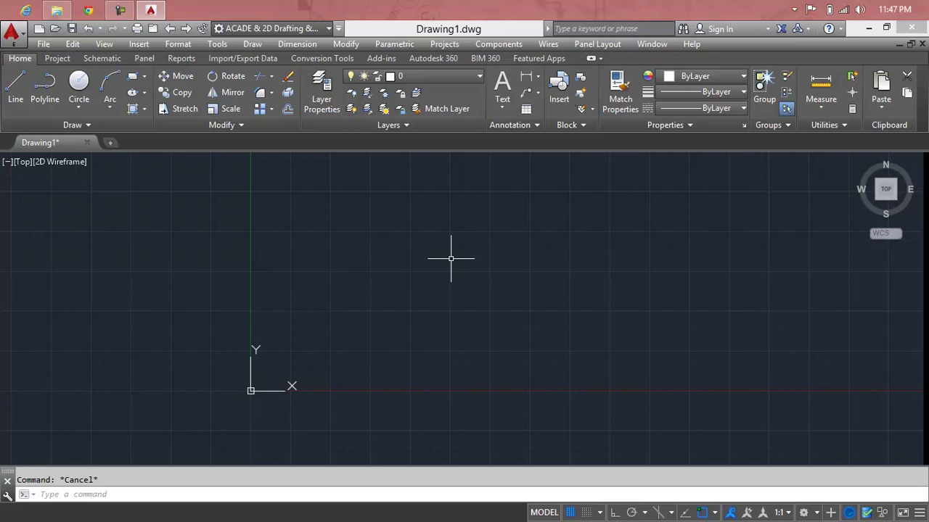
type("un")
key("Return")
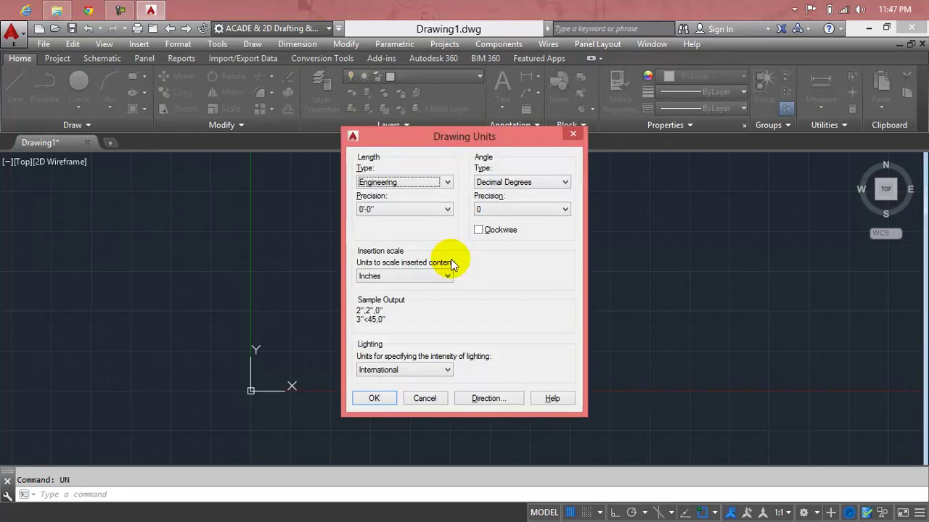
left_click(370, 397)
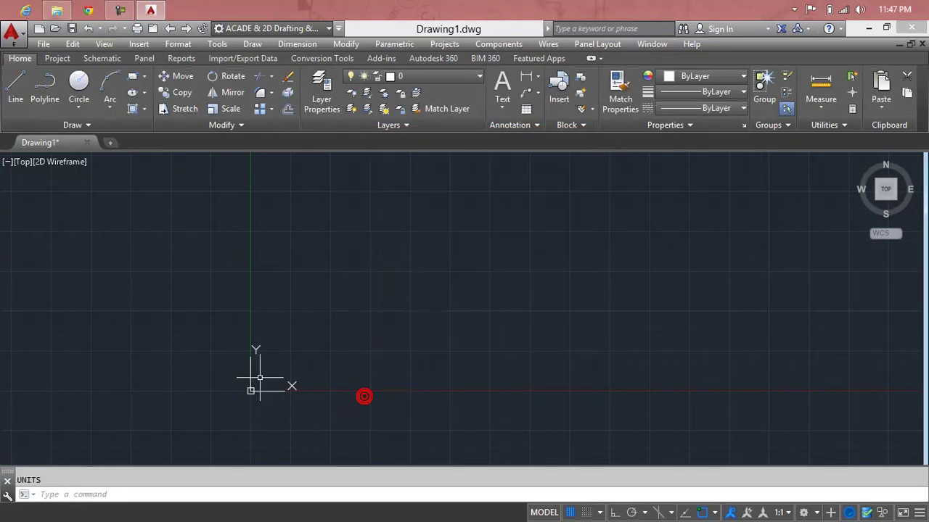
Stop the UCS icon displaying at the origin and turn the grid off.
type("uc")
key("Return")
left_click(412, 242)
left_click(446, 376)
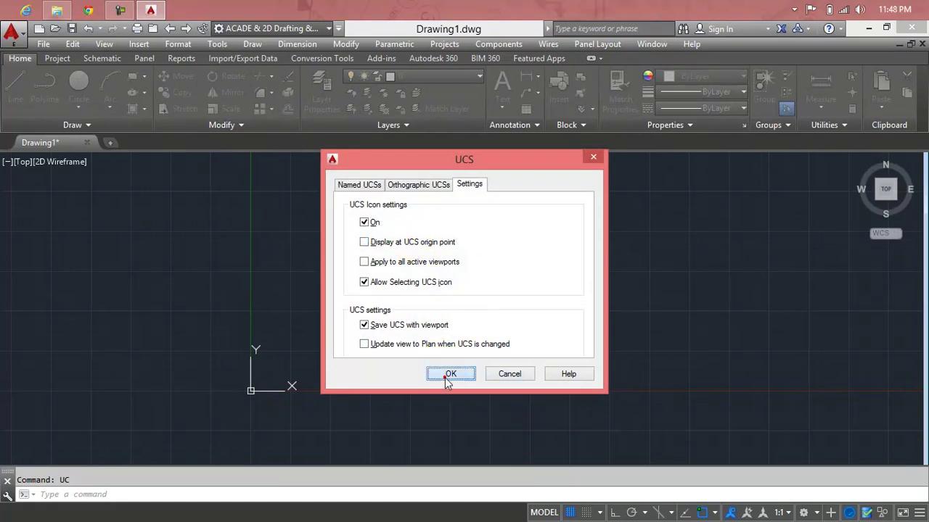
left_click(572, 511)
key("Escape")
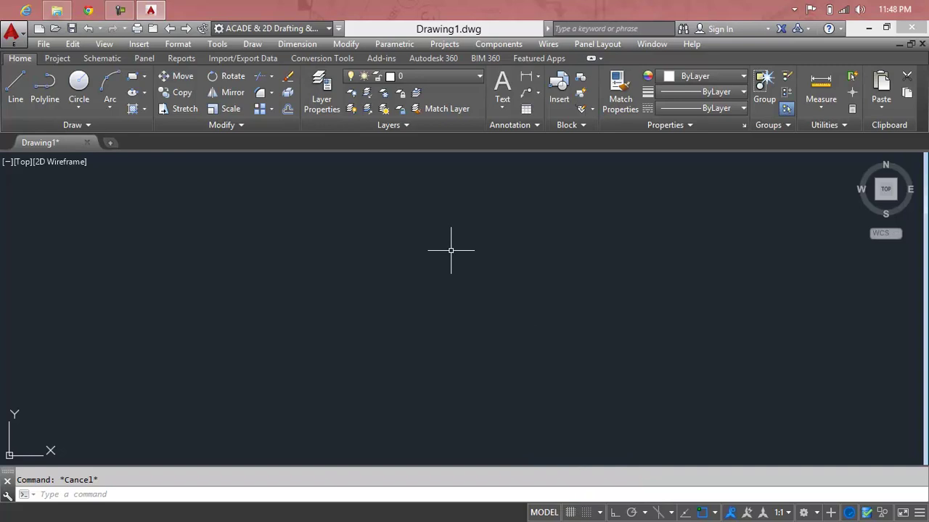
Draw a 3' by 3' square with the rectangle command, corner @3',3'.
type("rec")
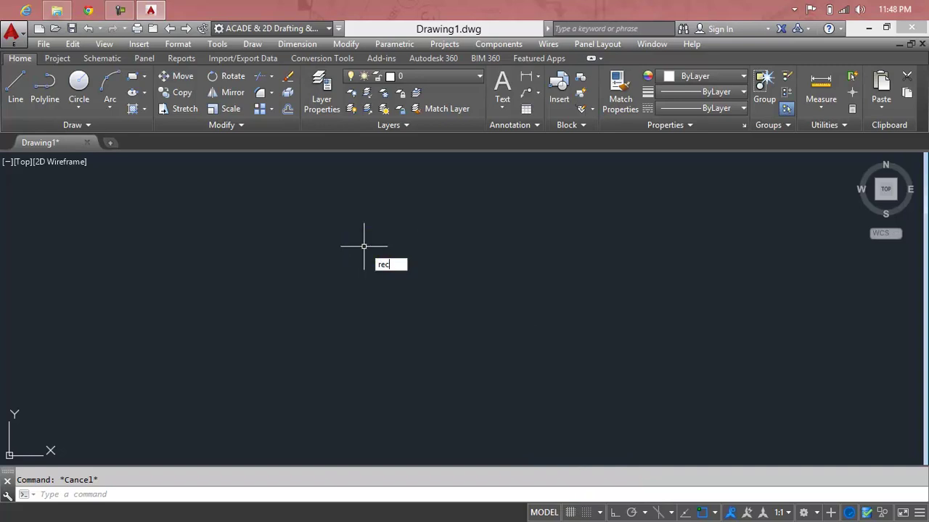
key("Return")
left_click(238, 221)
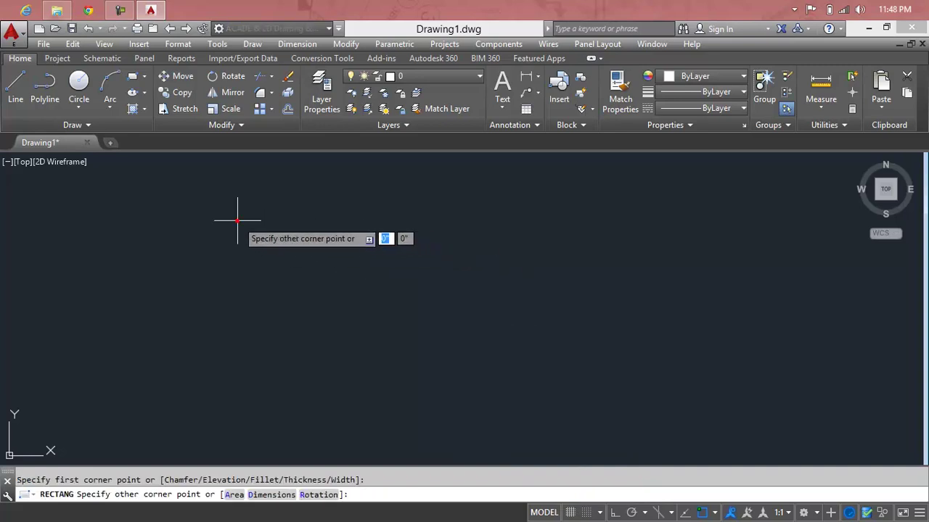
key("Escape")
key("Escape")
type("rec")
key("Return")
left_click(279, 248)
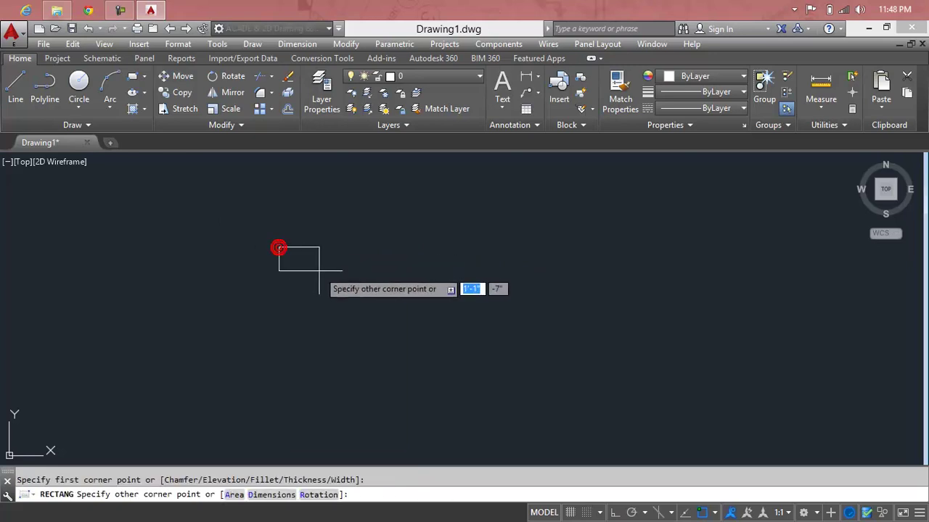
type("@")
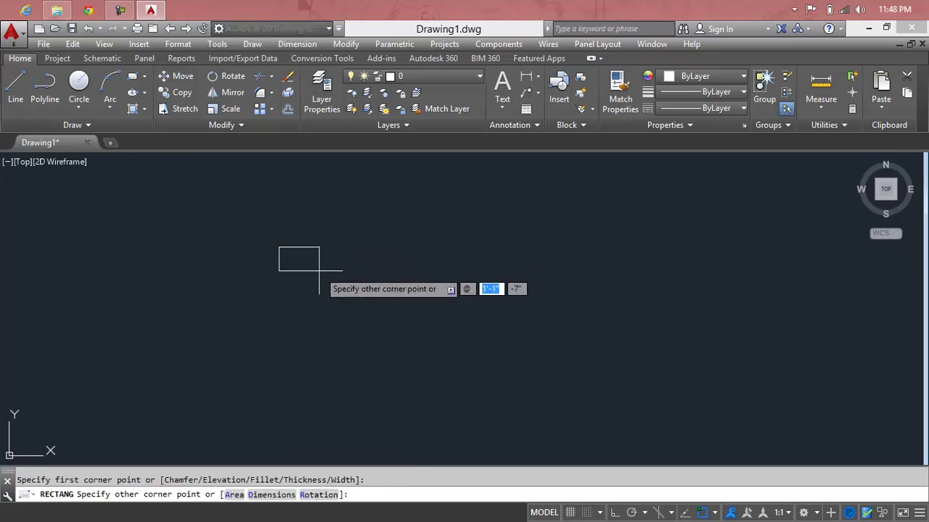
type("3")
key("Tab")
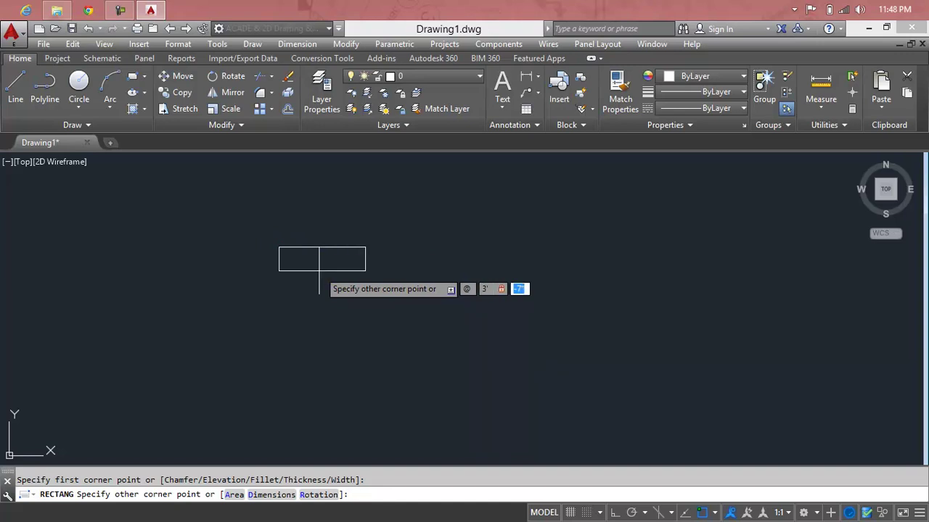
type("3")
key("Return")
left_click(521, 288)
key("BackSpace")
key("Return")
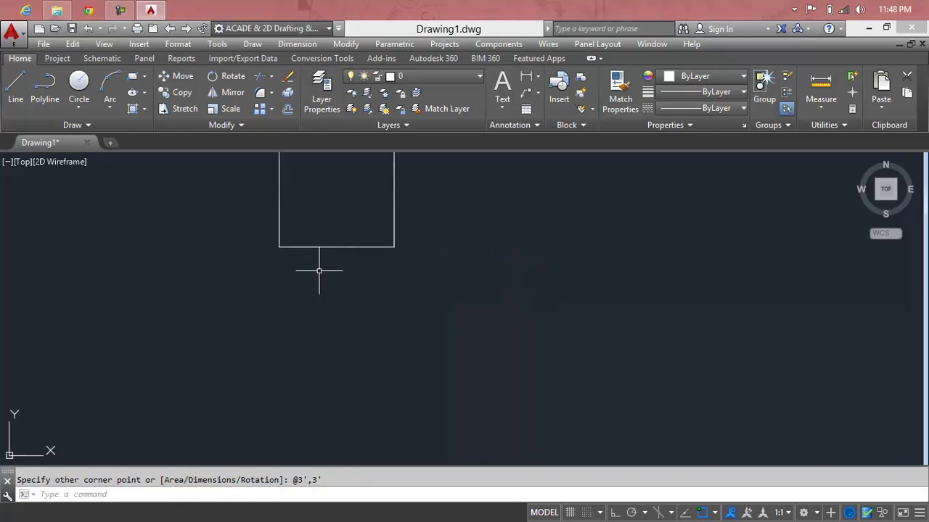
Zoom All and pan so the square sits toward the left.
scroll(359, 178, "down", 2)
key("Escape")
type("z")
key("Return")
type("a")
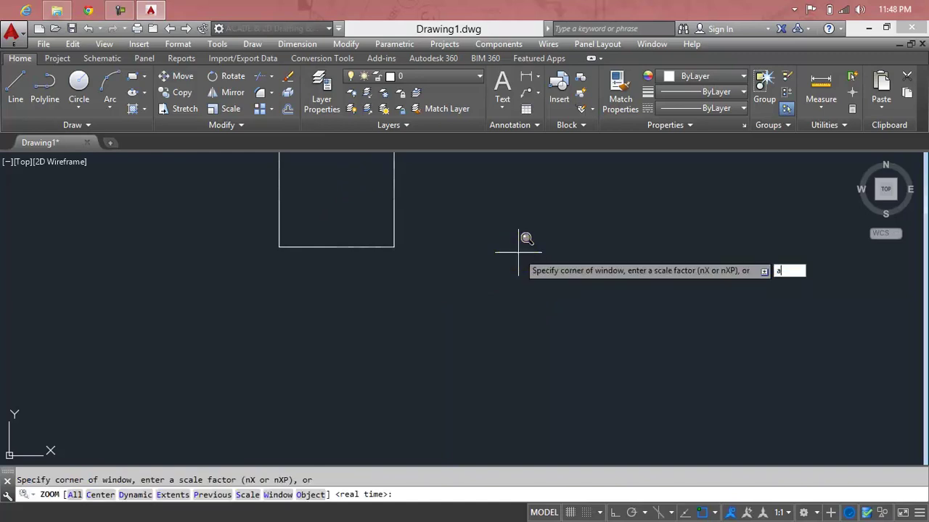
key("Return")
mouse_move(514, 247)
middle_mouse_down()
mouse_move(228, 259)
mouse_move(207, 235)
middle_mouse_up()
scroll(227, 259, "down", 5)
key("Escape")
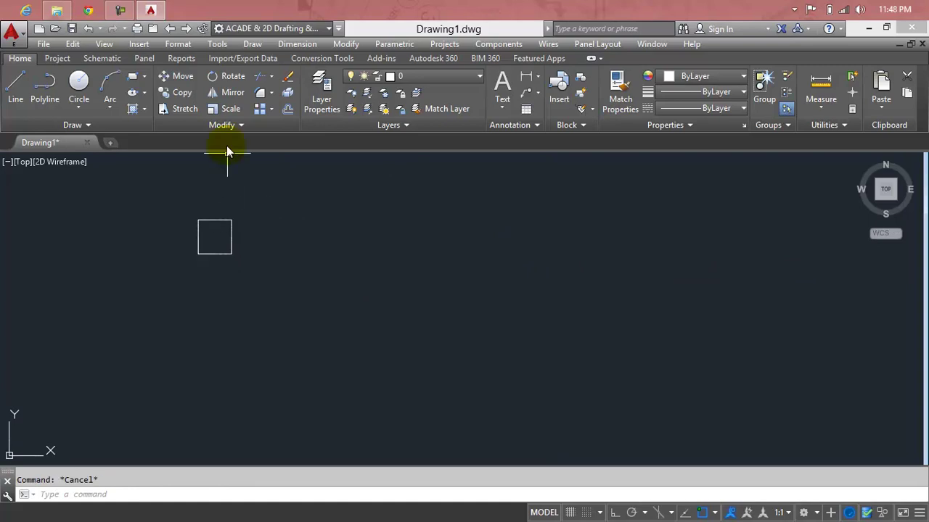
Look through the Array types dropdown and the Modify menu's editing commands.
left_click(272, 110)
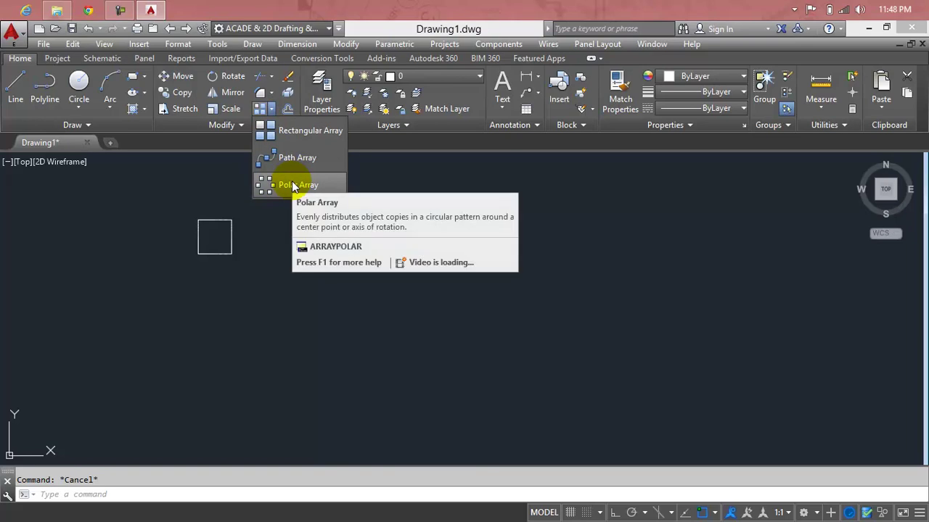
left_click(339, 36)
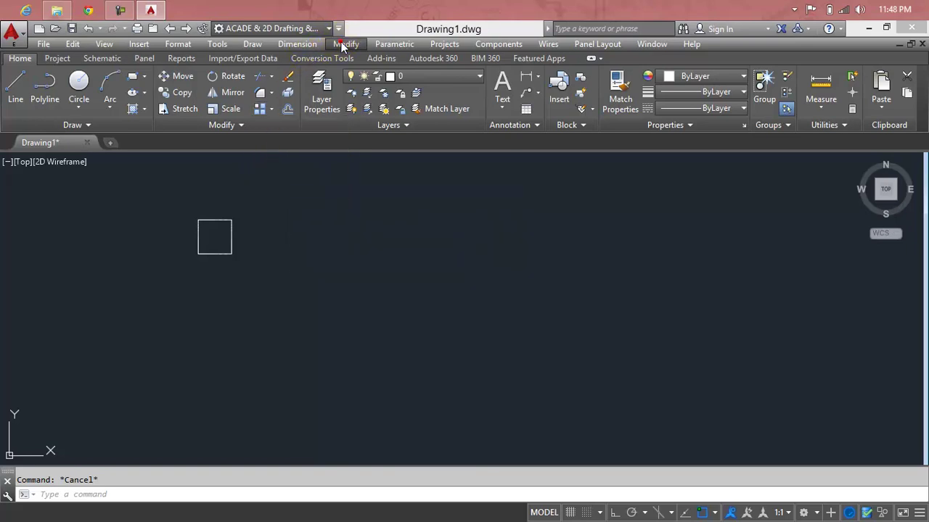
left_click(343, 45)
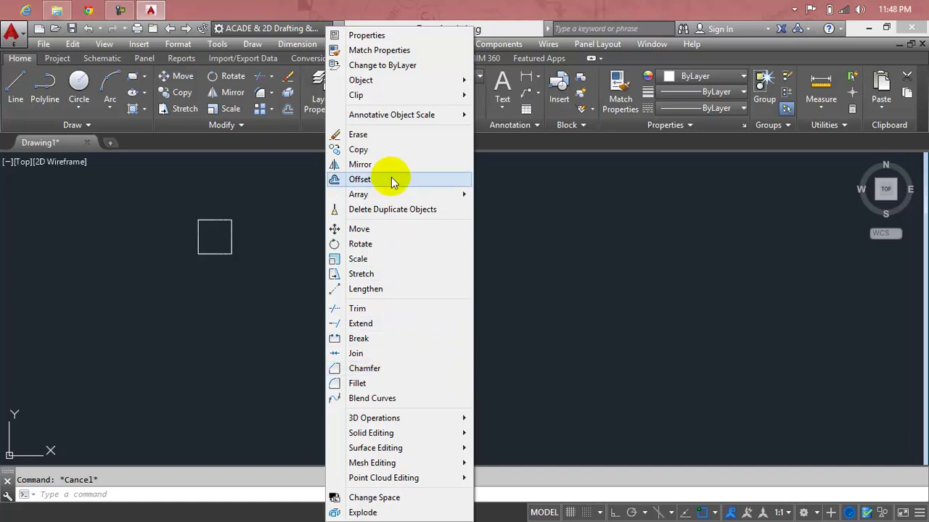
mouse_move(359, 194)
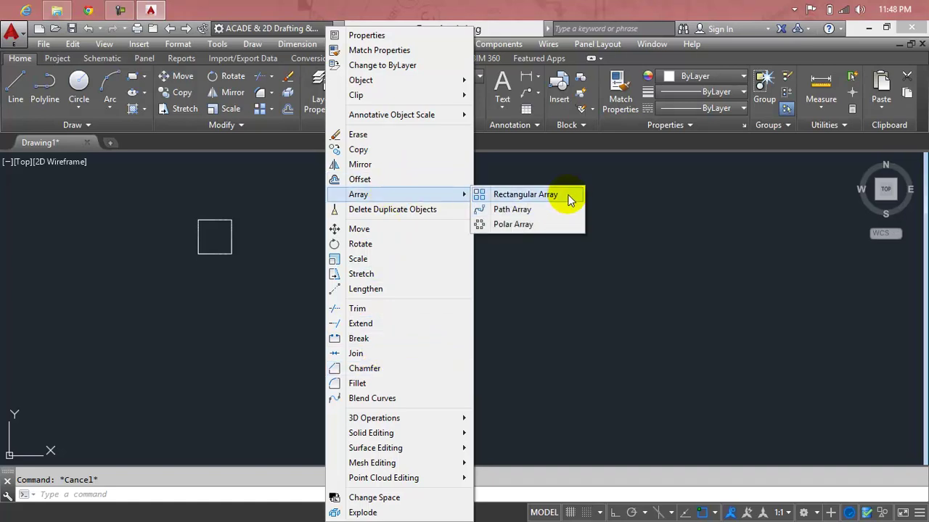
left_click(622, 210)
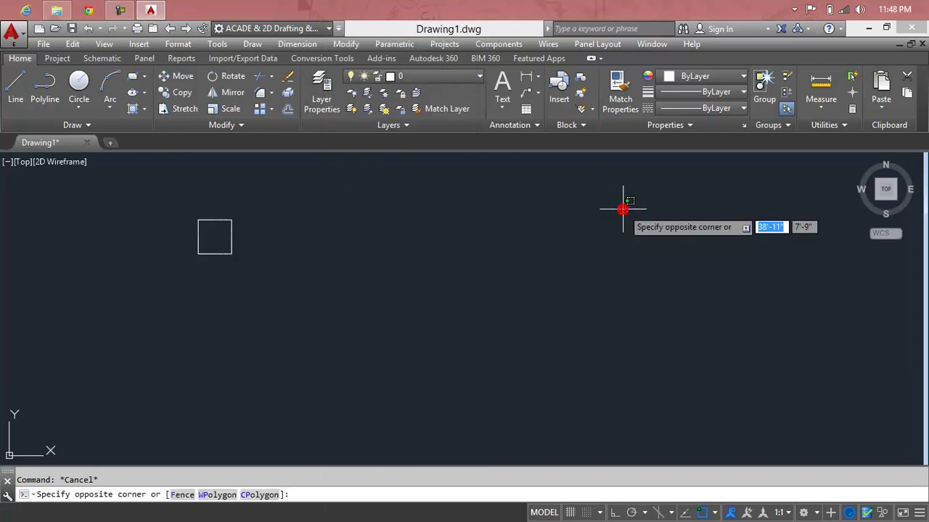
key("Escape")
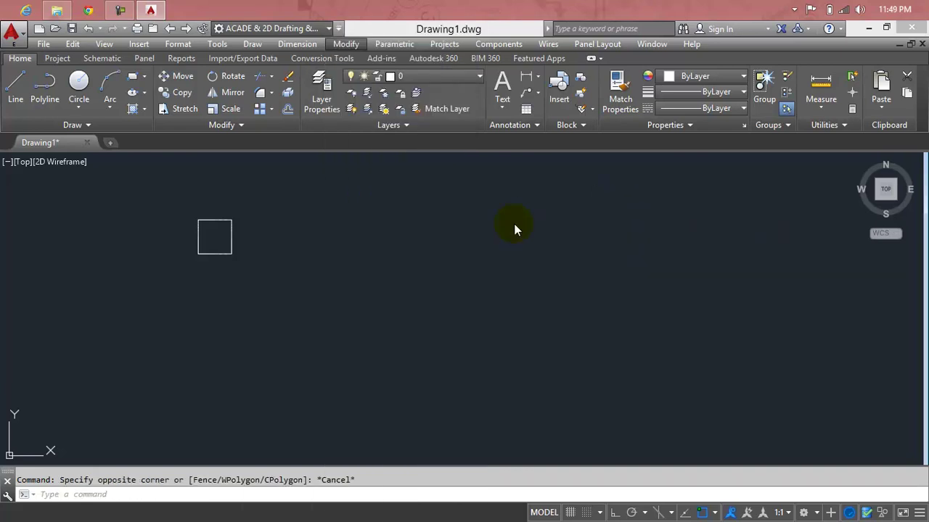
left_click(514, 225)
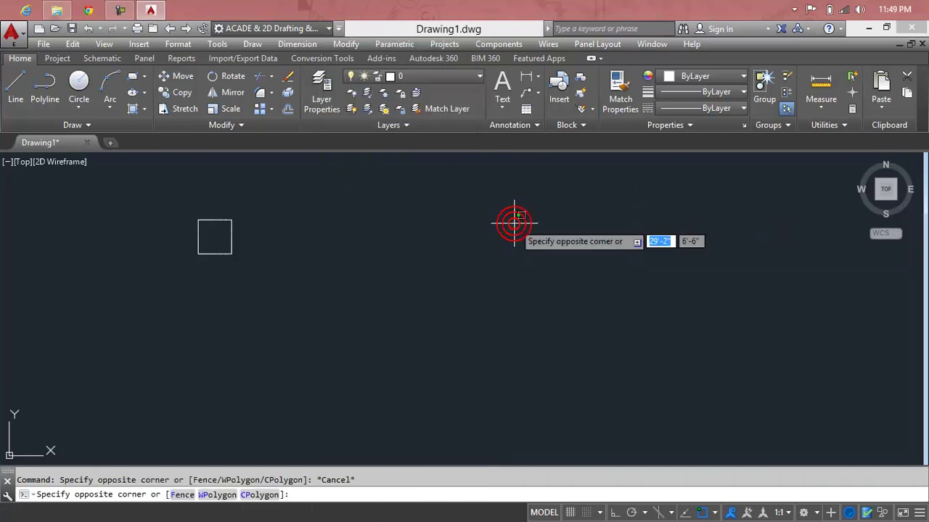
key("Escape")
Start ARRAY with AR and select the square as the object.
type("ar")
key("Return")
left_click(231, 237)
key("Return")
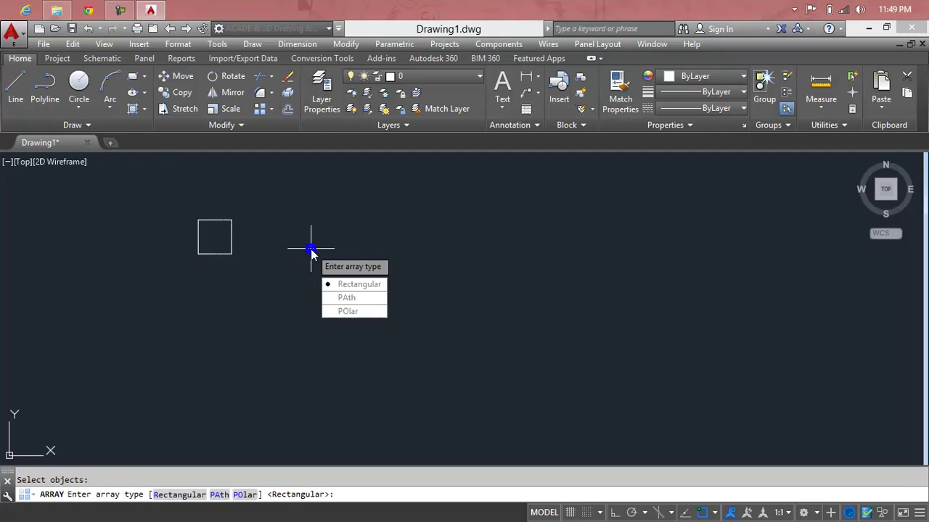
Create a rectangular array with 4 columns, 3 rows, and 4'-6" spacing.
left_click(354, 287)
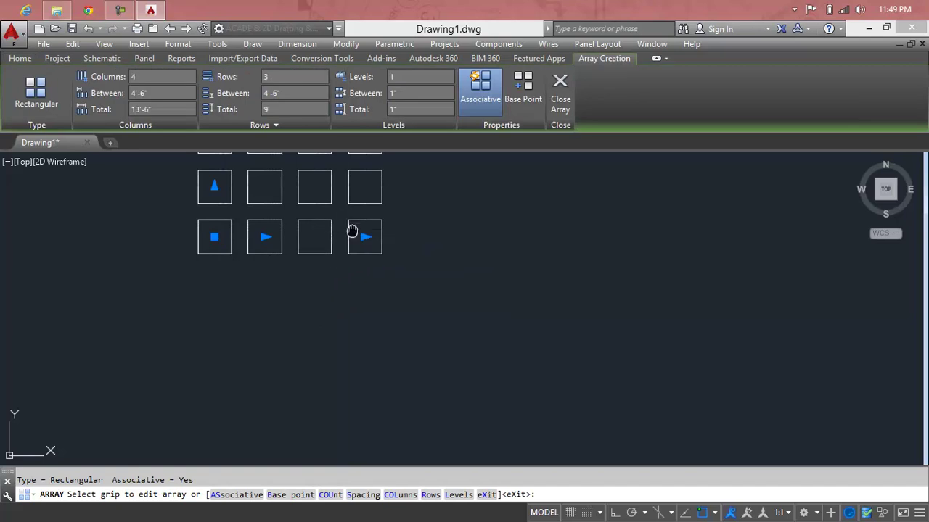
middle_click_drag(351, 231, 366, 332)
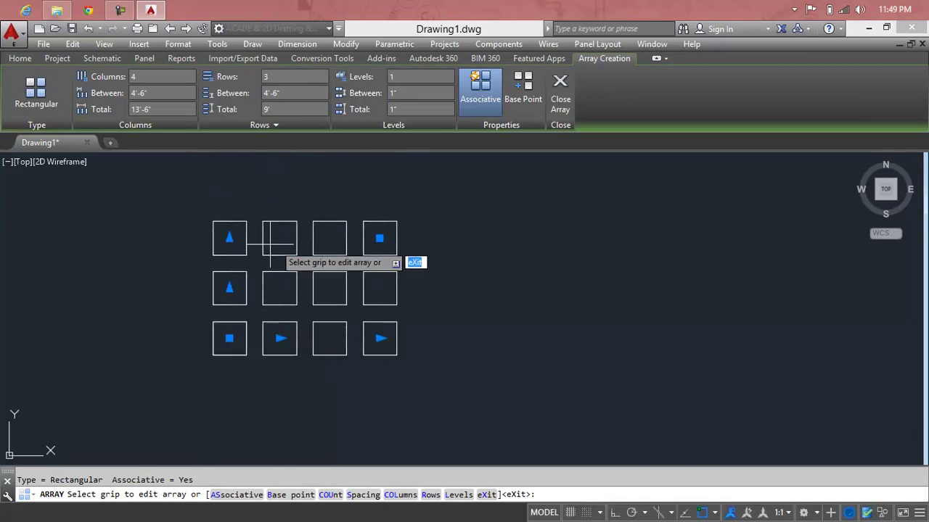
scroll(236, 353, "up", 5)
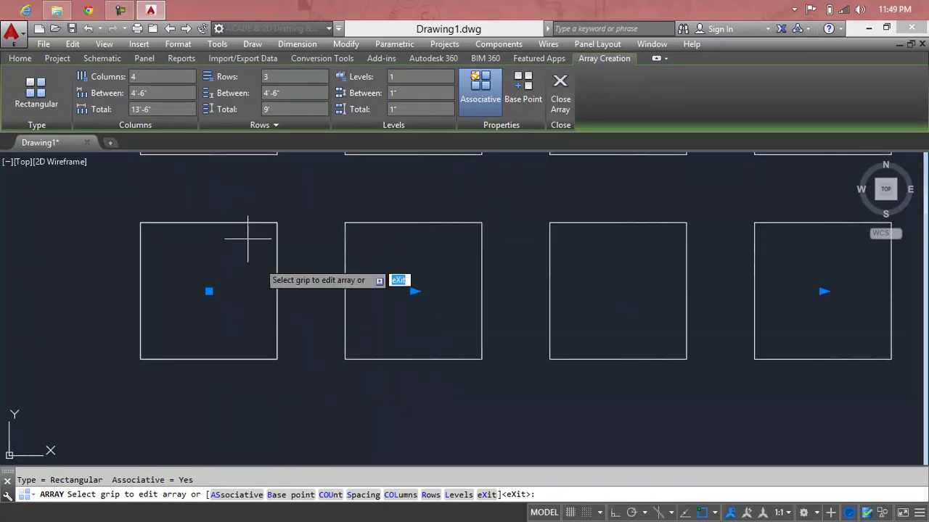
scroll(188, 243, "down", 4)
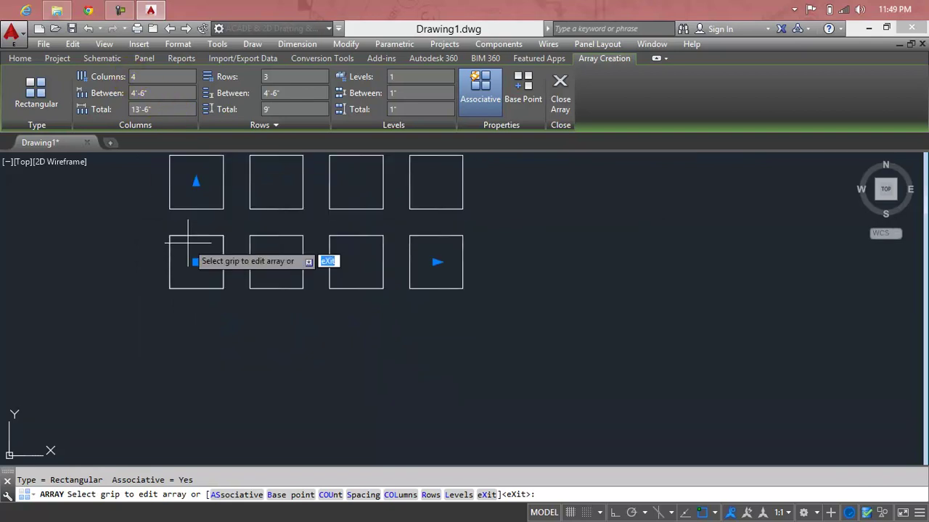
middle_click_drag(188, 243, 291, 303)
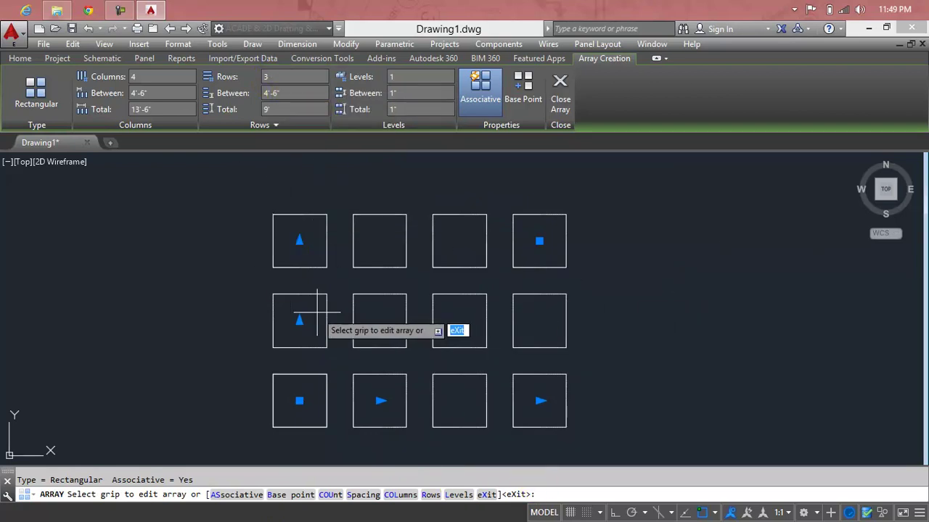
left_click(164, 110)
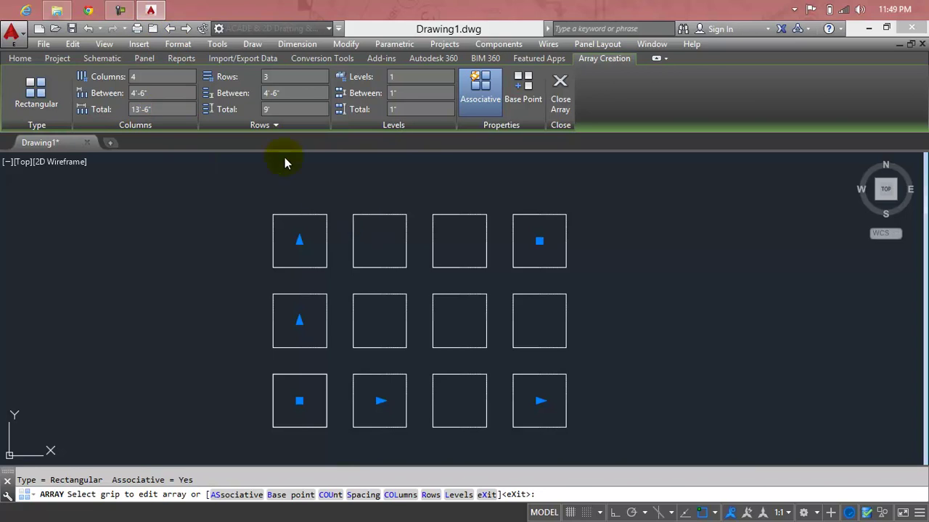
Return the ribbon to the Home tab's drawing and editing tools.
left_click(12, 31)
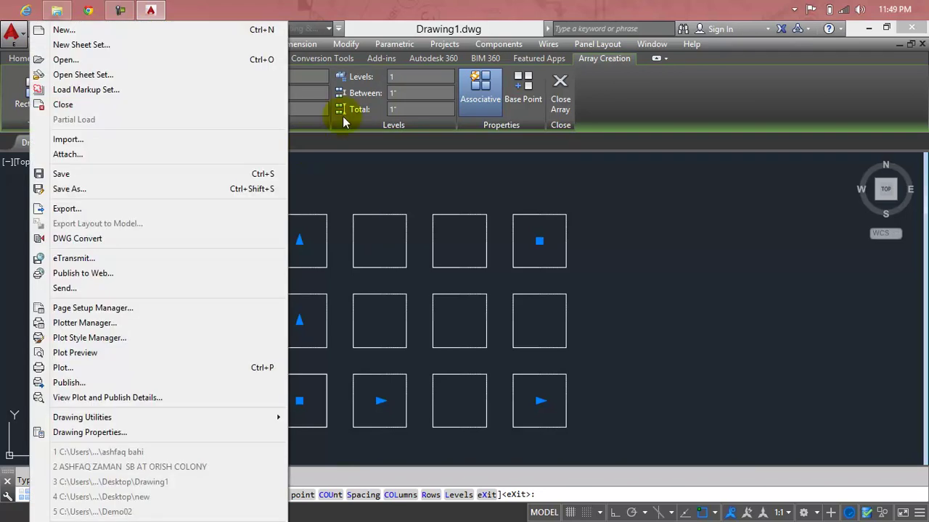
left_click(397, 42)
left_click(32, 59)
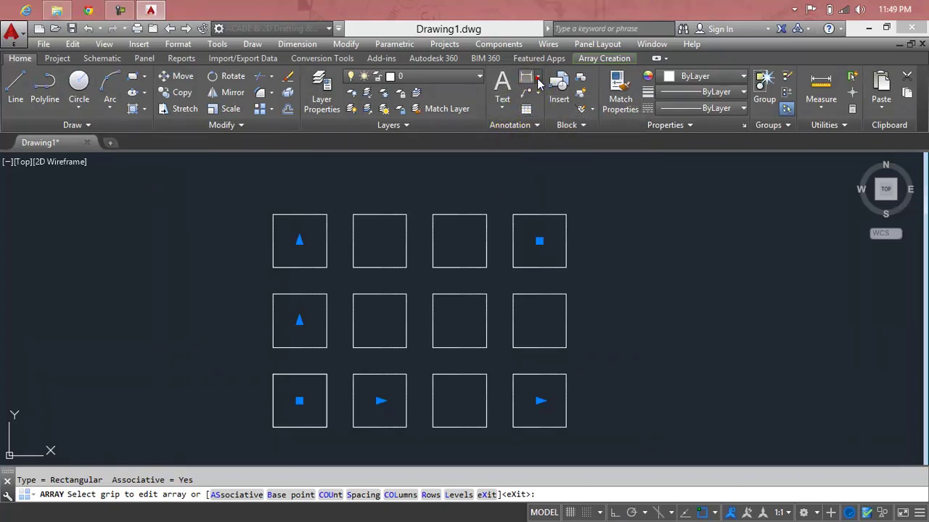
Add horizontal linear dimensions for the gap and the spacing between squares.
left_click(538, 75)
left_click(544, 98)
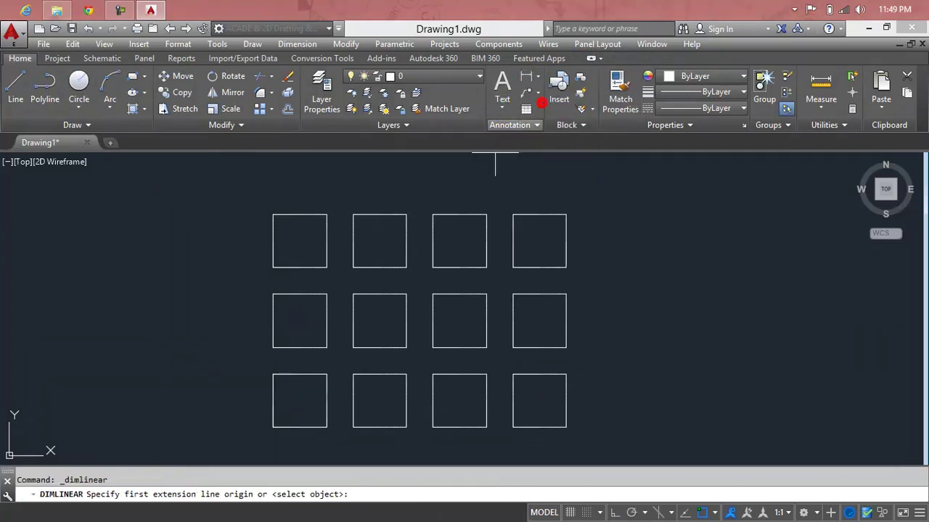
middle_click_drag(355, 347, 356, 324)
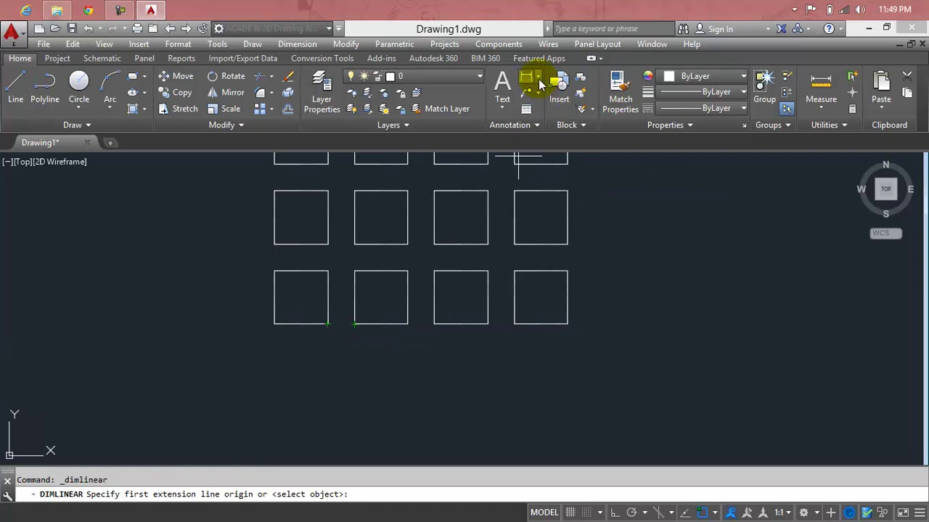
left_click(538, 76)
left_click(556, 92)
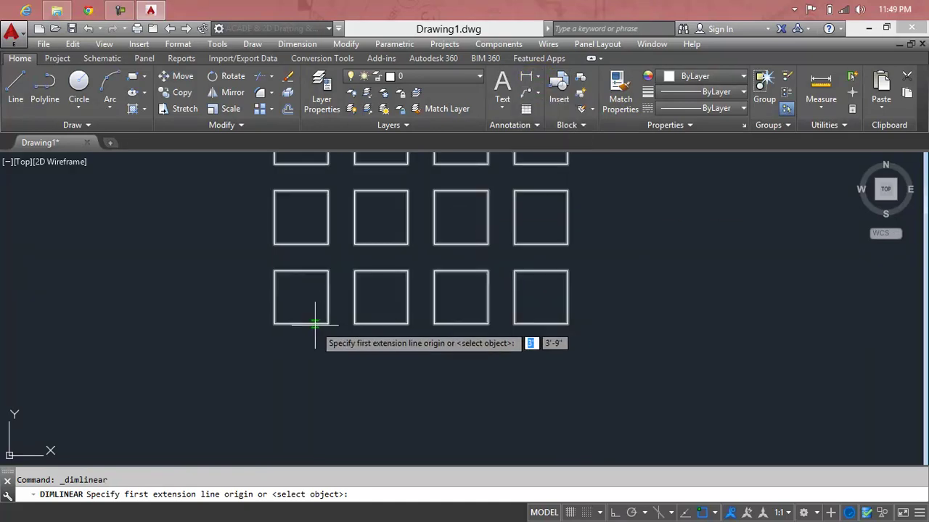
scroll(332, 330, "up", 4)
left_click(328, 326)
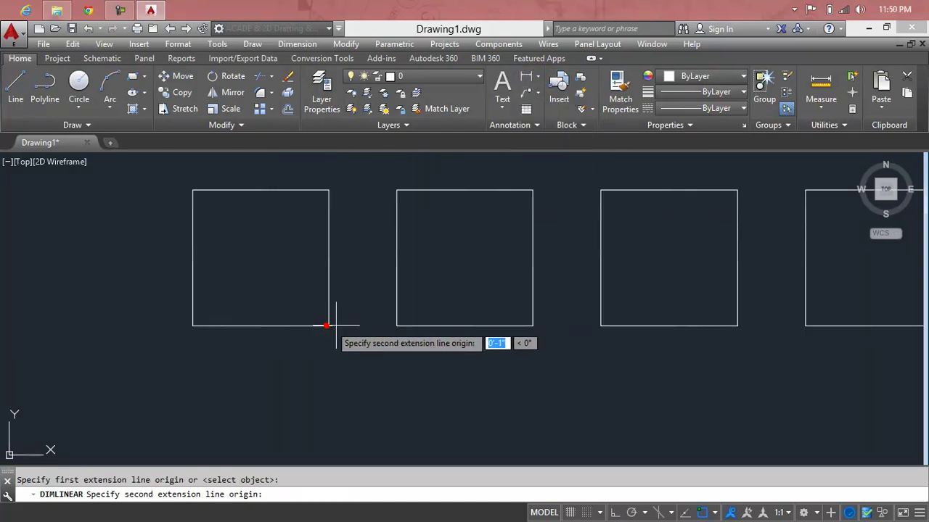
left_click(396, 326)
left_click(398, 351)
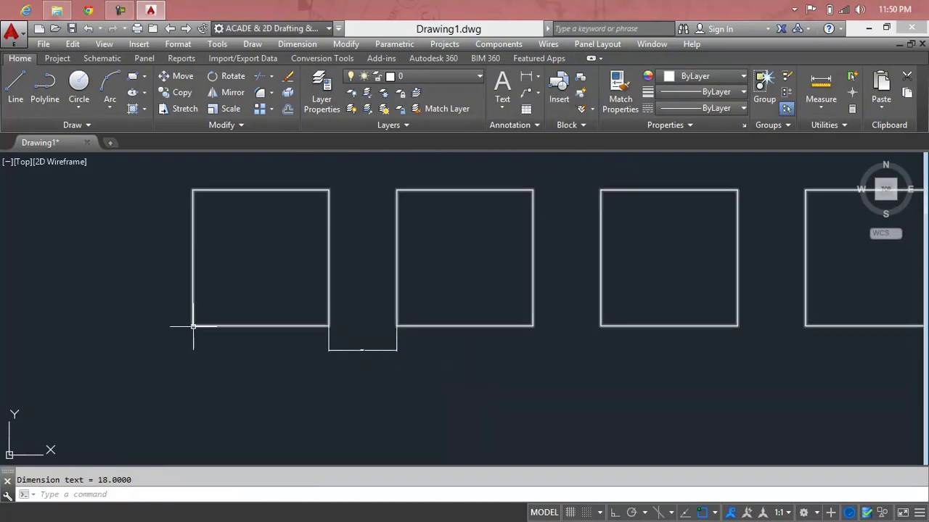
key("Return")
left_click(193, 326)
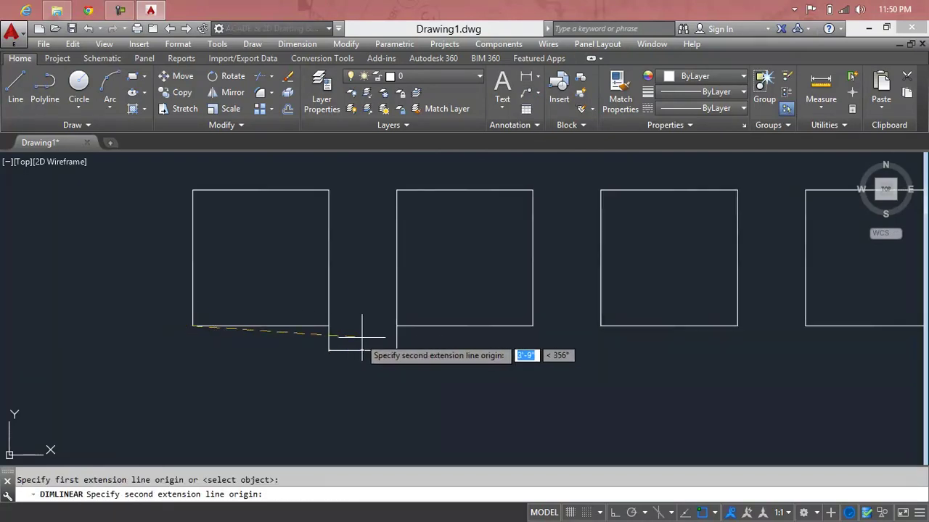
left_click(396, 326)
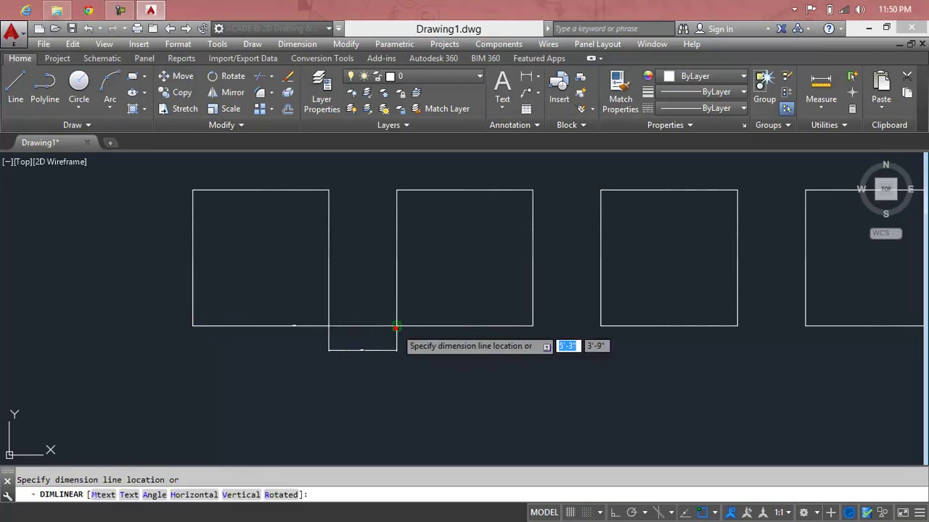
left_click(395, 387)
Add vertical linear dimensions for the gap and spacing between rows, left of the array.
scroll(365, 308, "down", 2)
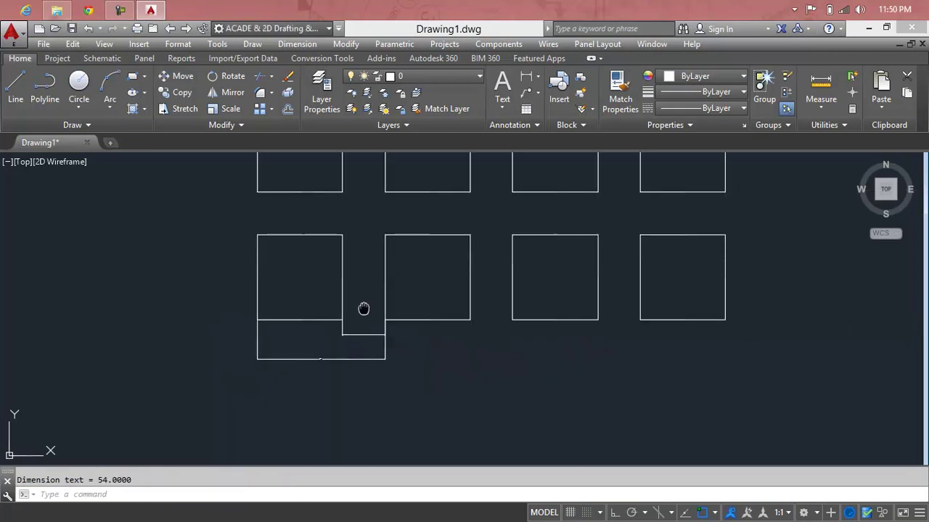
key("Return")
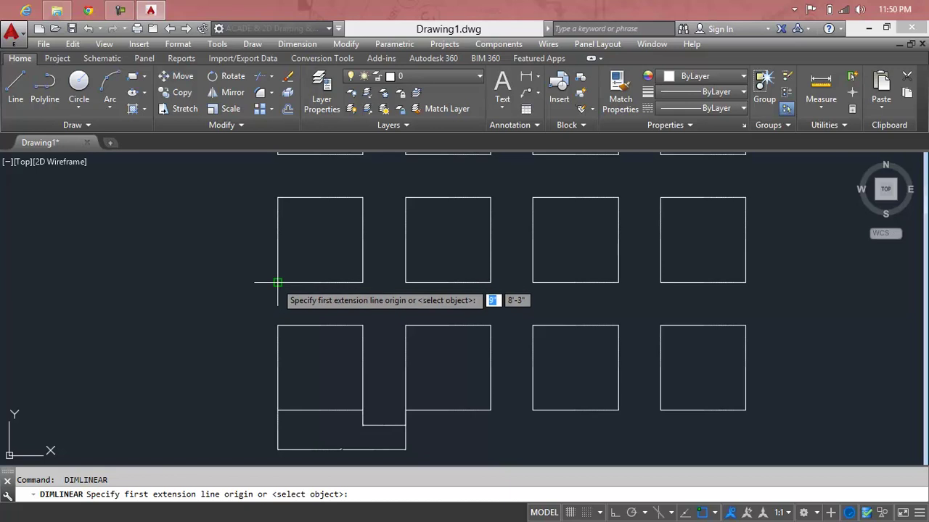
left_click(277, 282)
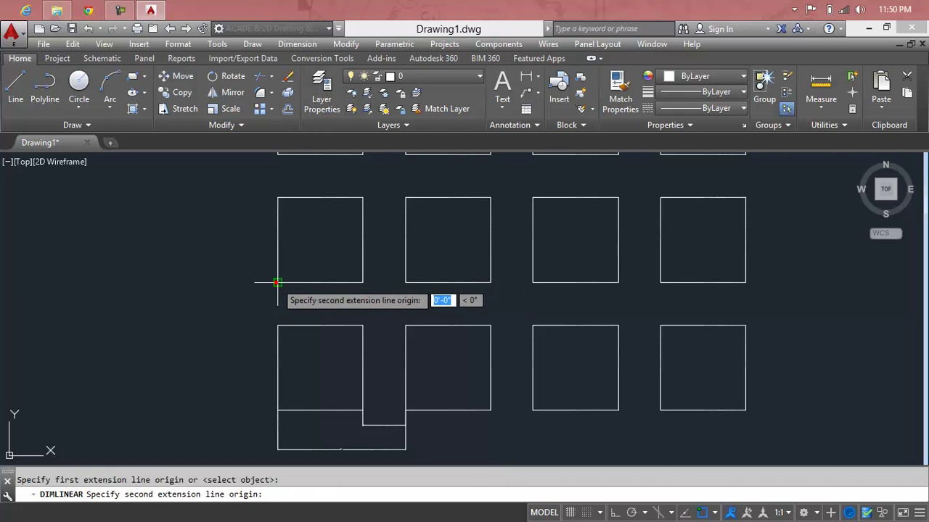
left_click(277, 326)
left_click(238, 319)
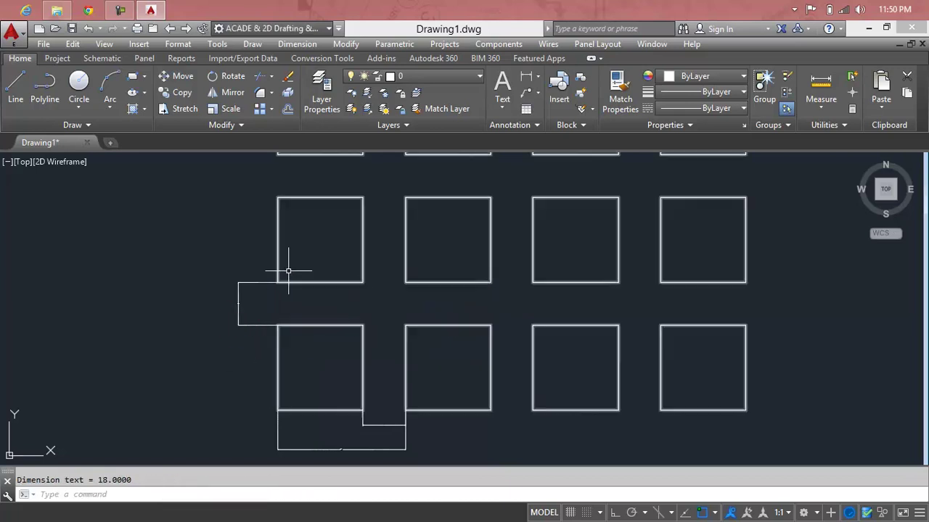
key("Return")
left_click(278, 198)
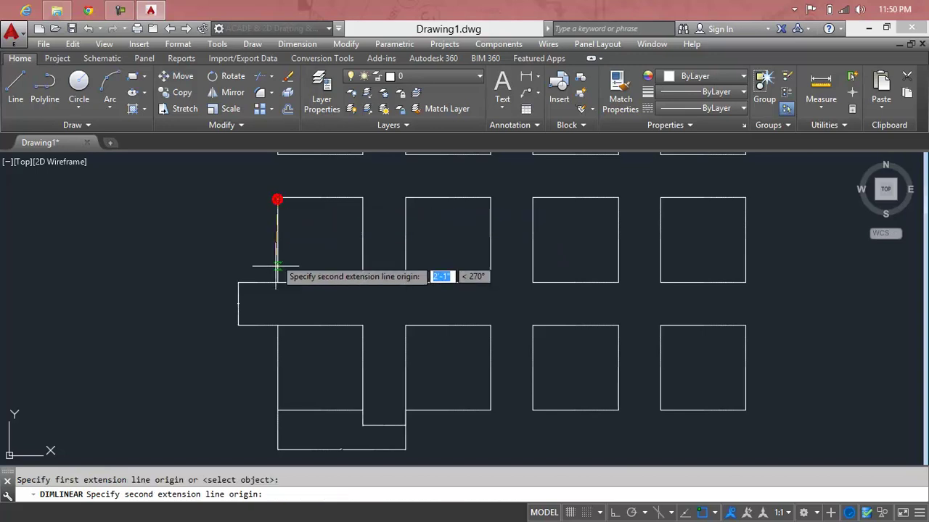
left_click(187, 321)
middle_click_drag(307, 290, 315, 352)
scroll(315, 353, "down", 1)
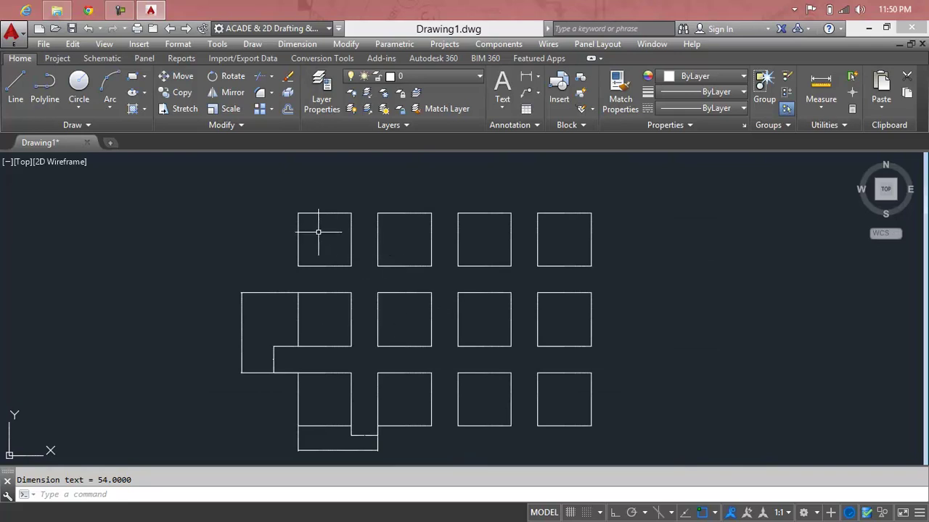
Dimension the array's overall width above it and overall height on its right.
key("Return")
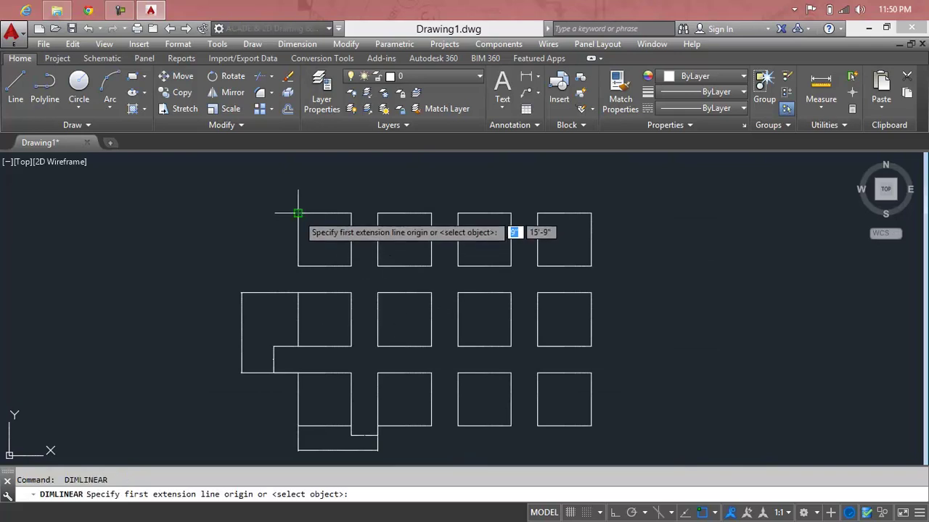
left_click(298, 211)
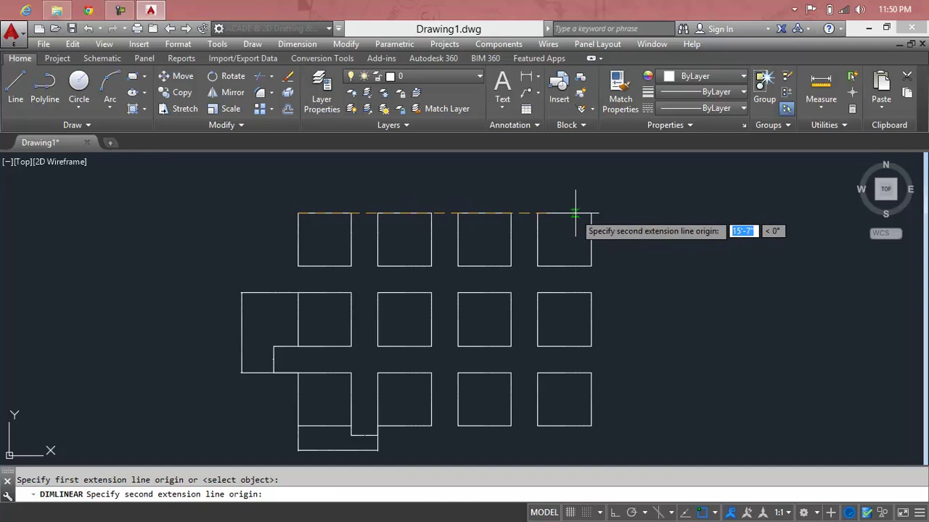
left_click(591, 213)
left_click(588, 176)
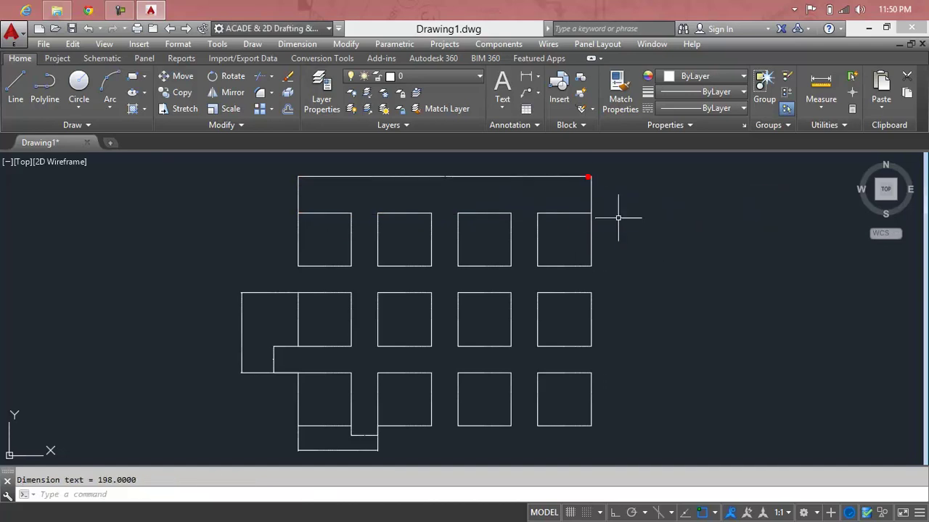
key("Return")
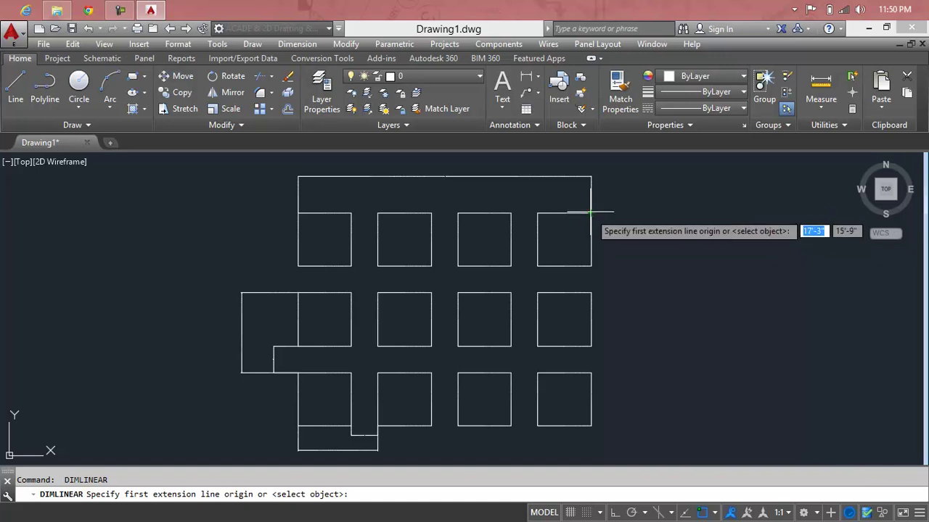
left_click(591, 214)
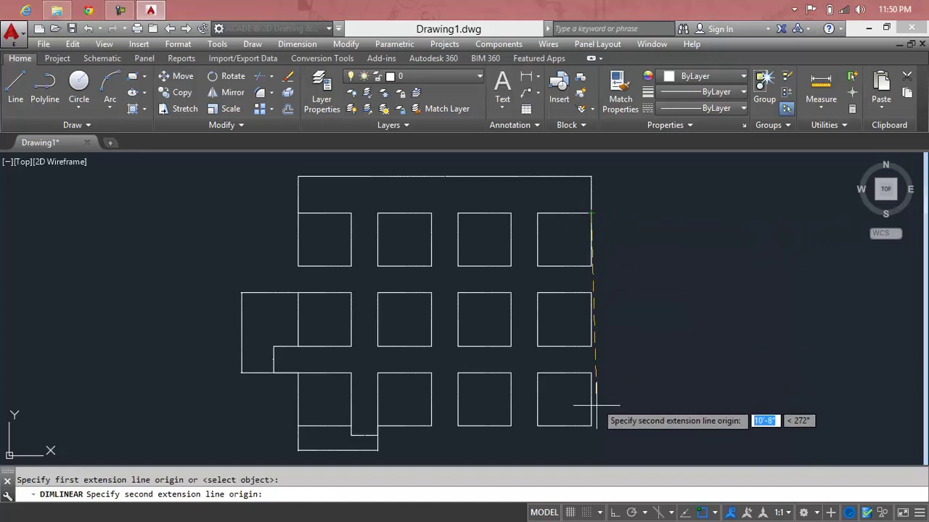
left_click(589, 428)
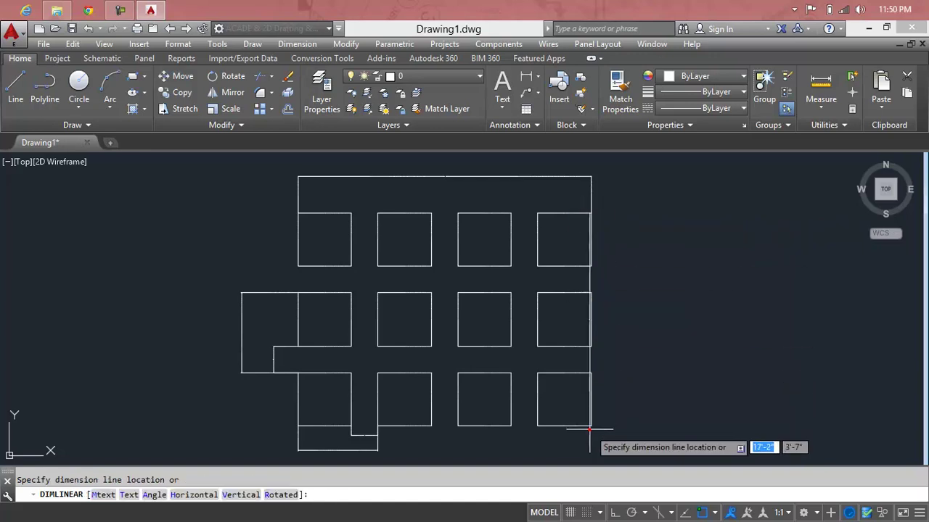
left_click(654, 426)
key("Escape")
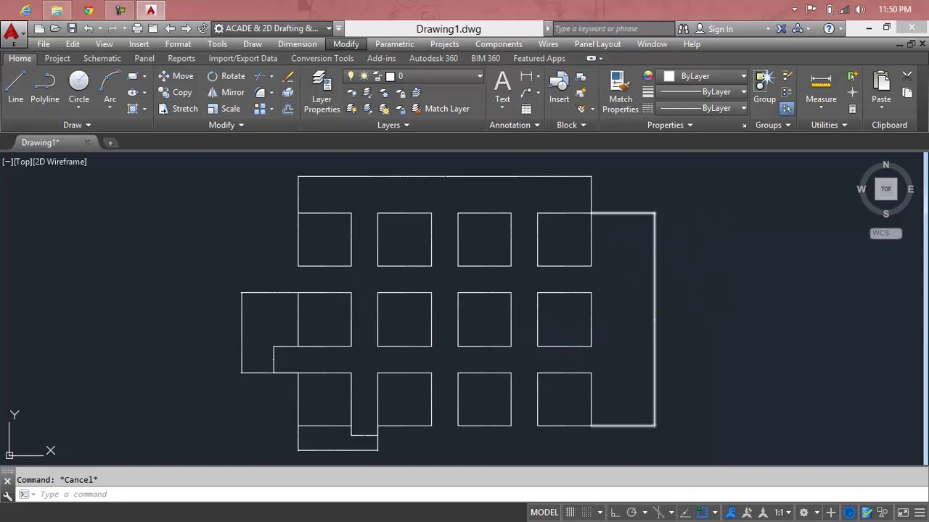
left_click(669, 255)
key("Escape")
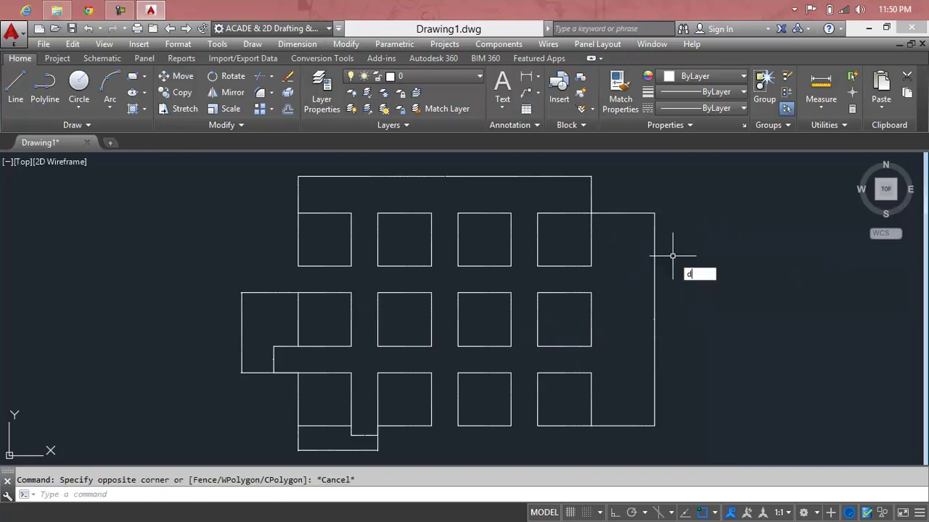
Give the Standard dimension style Engineering units with 0'-0" precision and make it current.
key("Return")
left_click(605, 247)
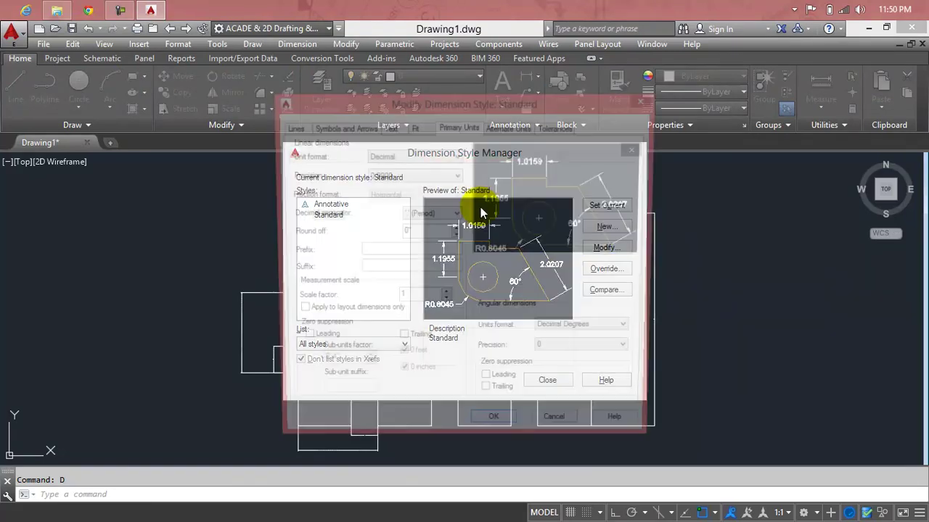
left_click(446, 155)
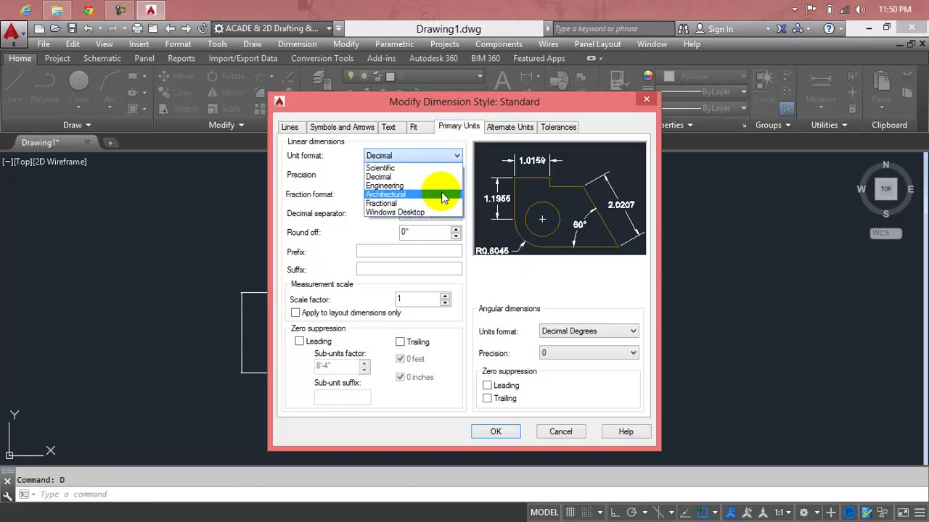
left_click(441, 185)
left_click(441, 175)
left_click(437, 186)
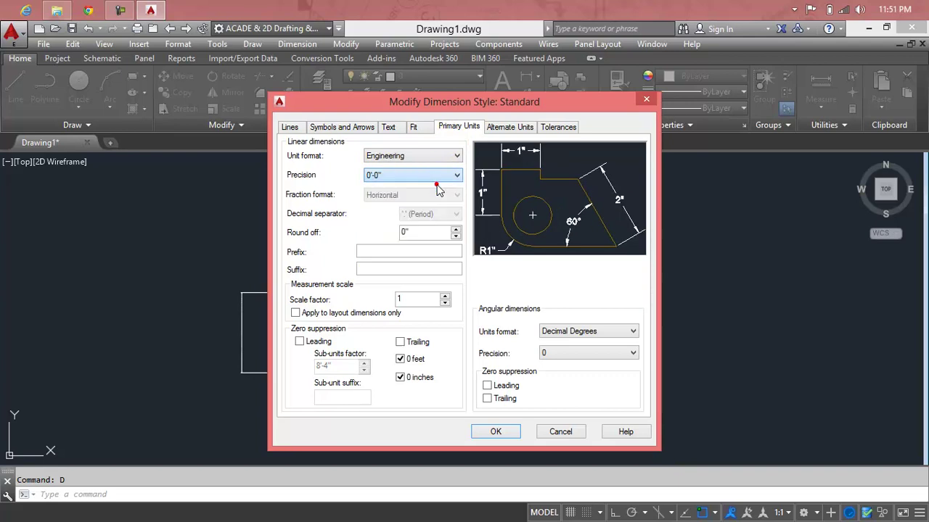
left_click(497, 432)
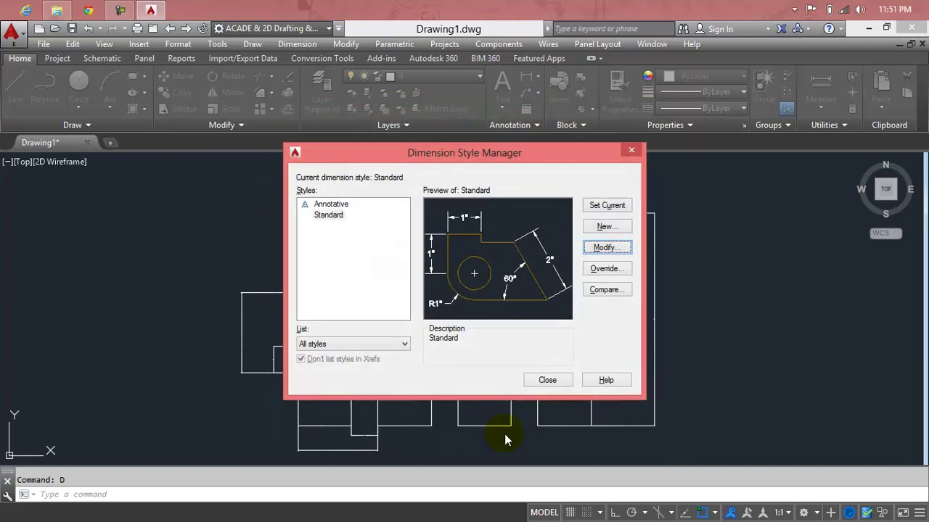
left_click(602, 205)
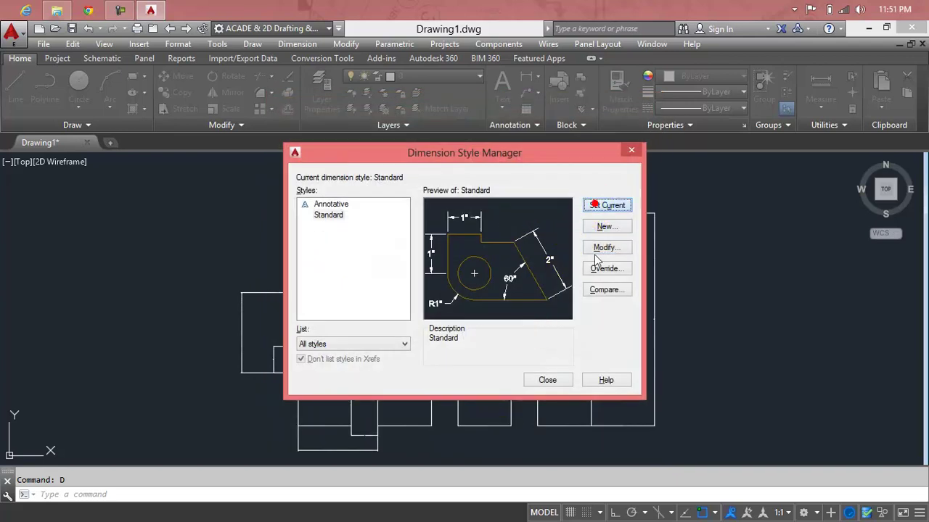
left_click(566, 378)
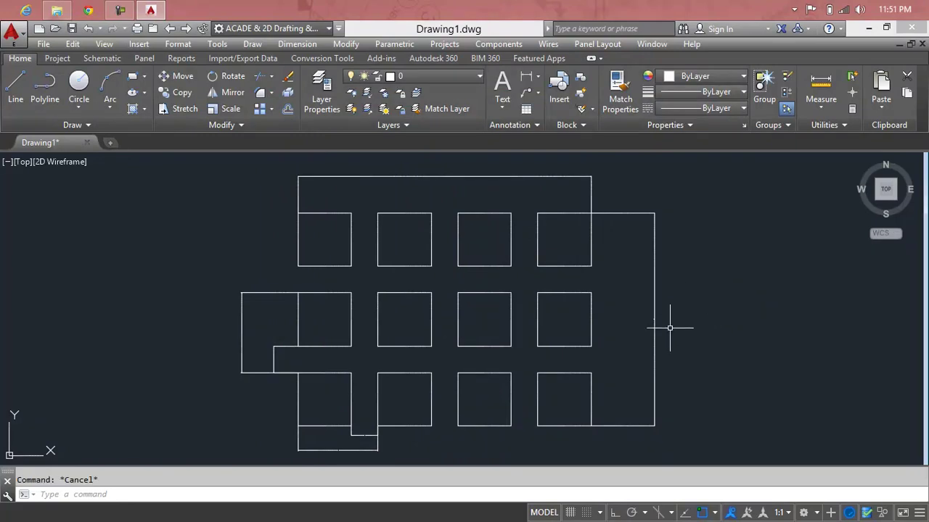
Change the DIMSCALE variable from 0'-1" to 1'.
scroll(640, 325, "up", 3)
scroll(649, 323, "up", 2)
scroll(653, 321, "up", 2)
scroll(579, 274, "up", 2)
scroll(578, 275, "down", 3)
scroll(580, 271, "down", 3)
scroll(581, 271, "down", 4)
middle_click_drag(580, 272, 619, 321)
type("im")
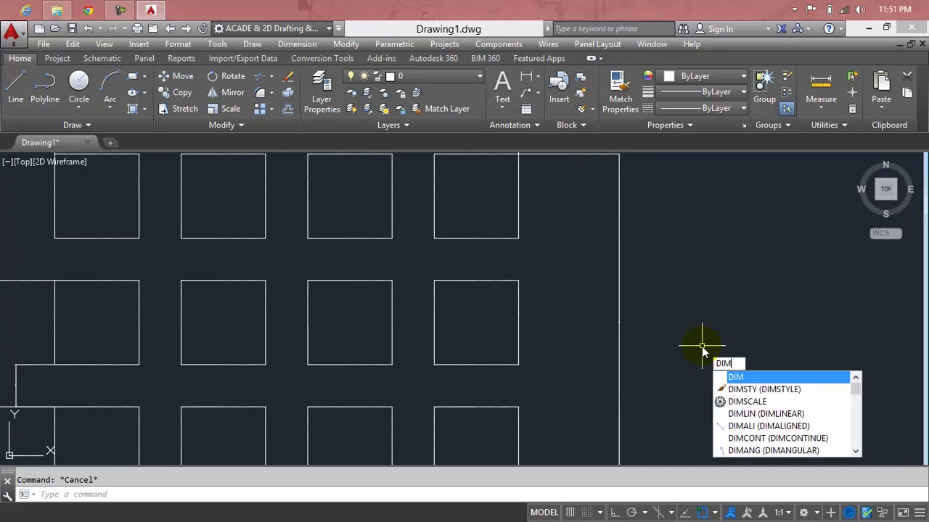
type("SCALE")
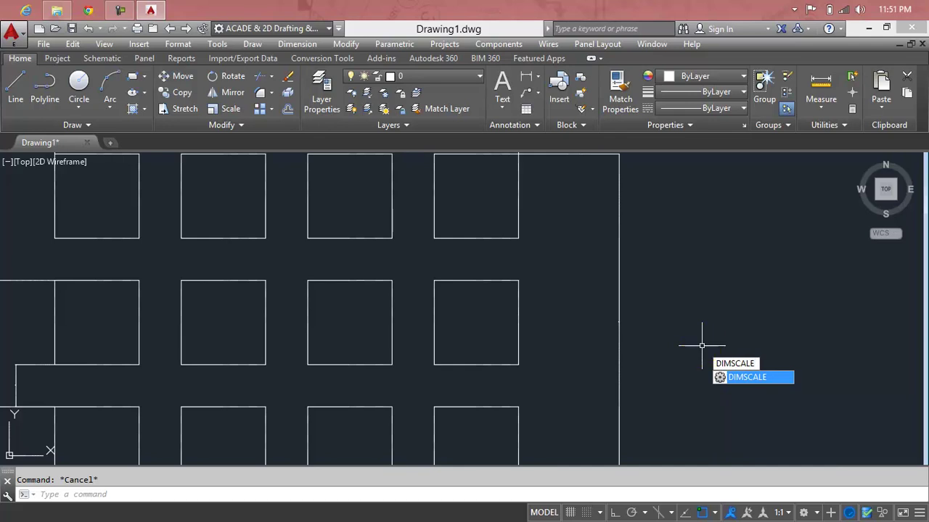
key("Return")
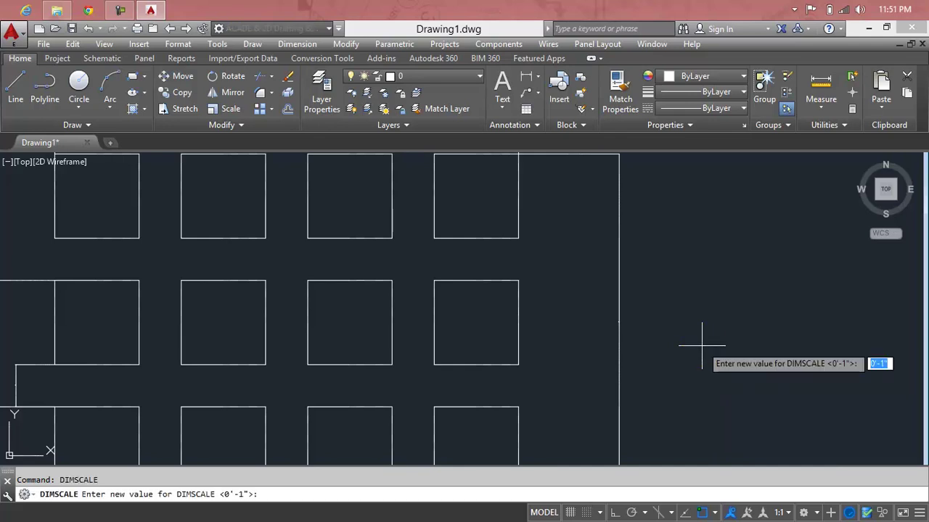
type("1")
key("Return")
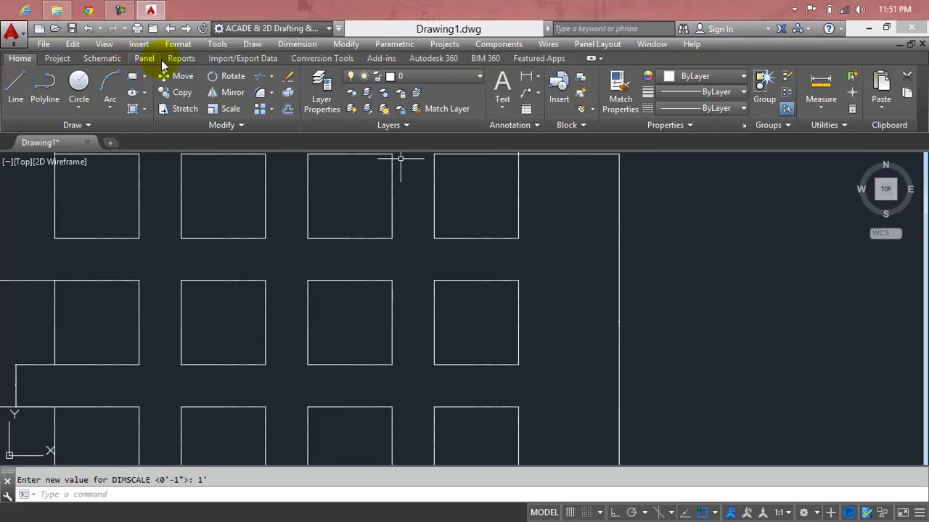
Show the Annotate tab on the ribbon and switch to it.
right_click(674, 52)
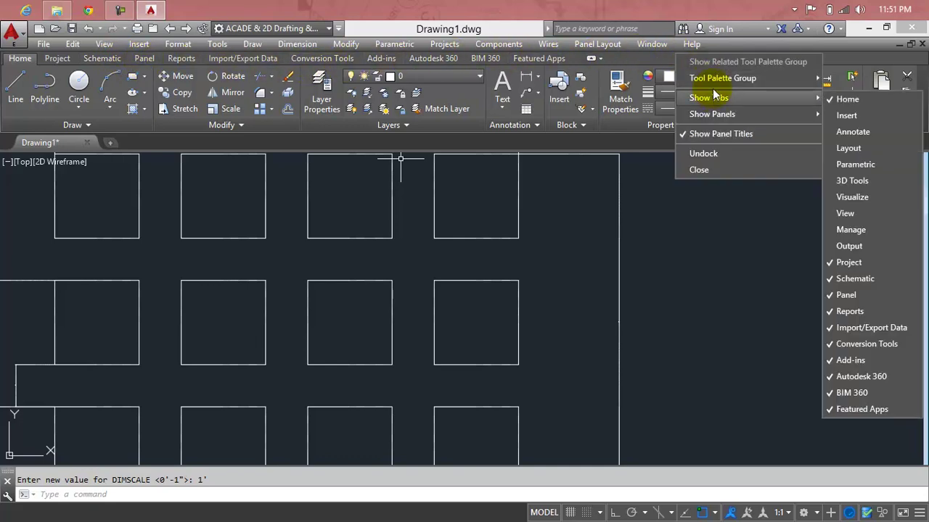
mouse_move(708, 97)
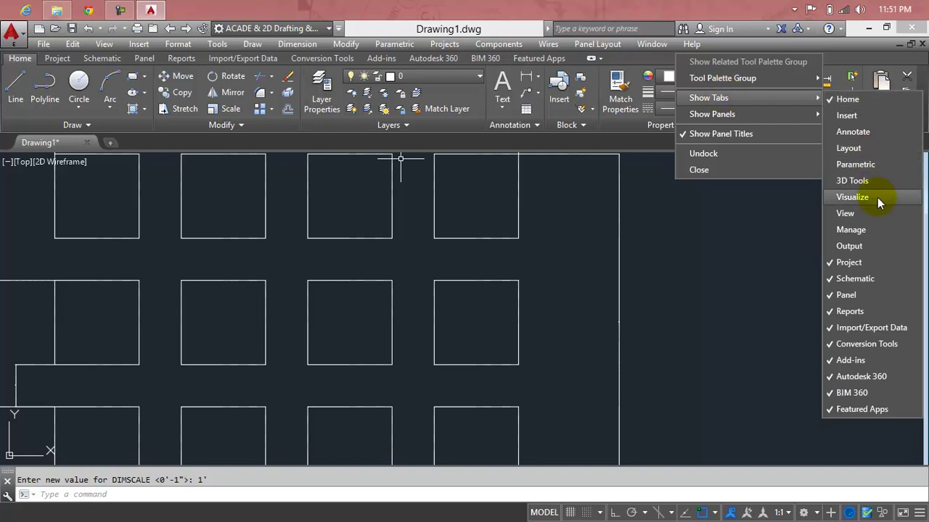
left_click(869, 131)
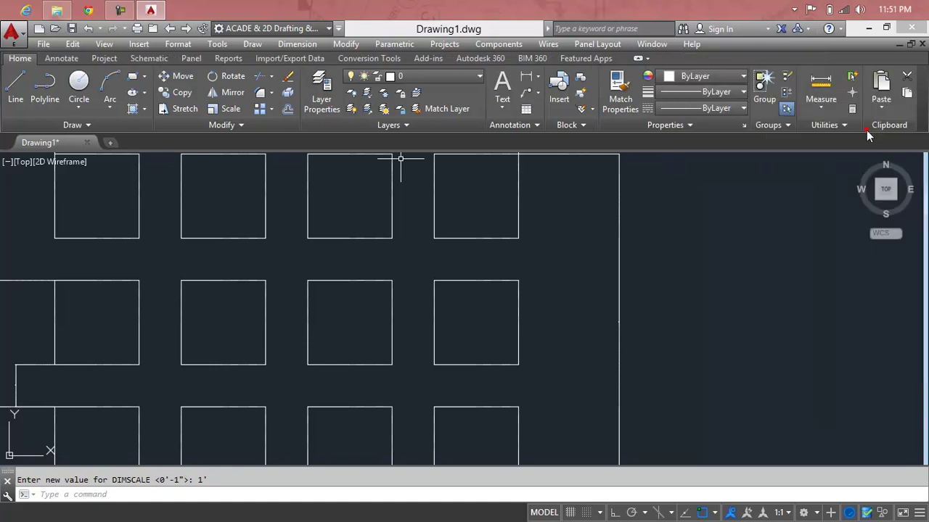
left_click(51, 57)
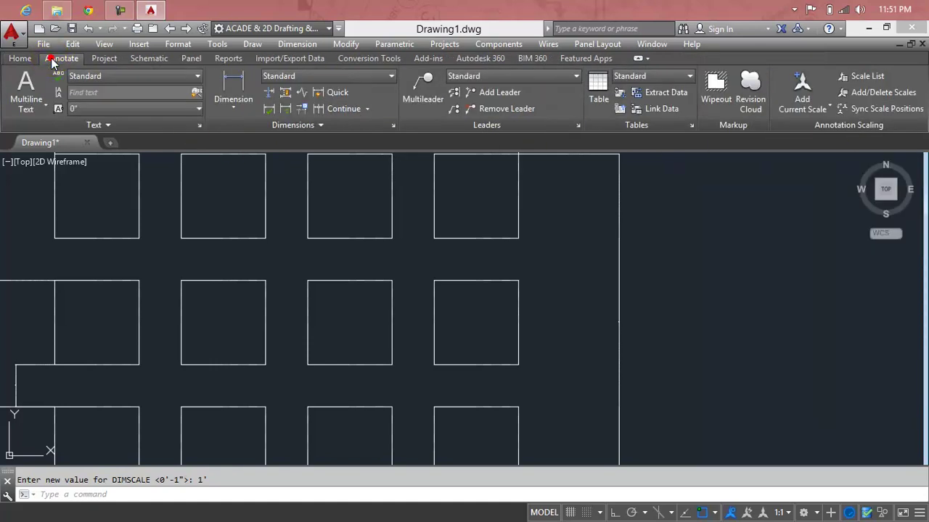
Update all seven dimensions to the current style so they read 4'-6" and 1'-6".
left_click(286, 113)
scroll(612, 233, "down", 2)
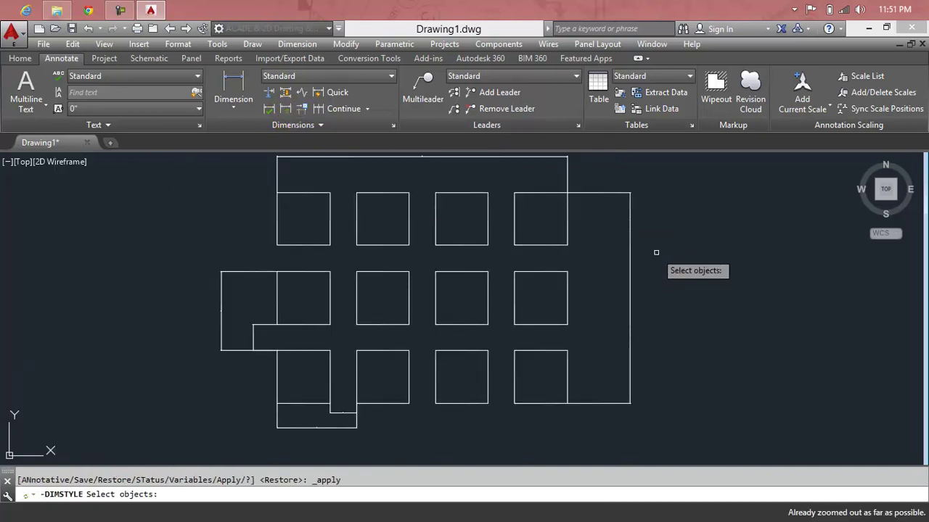
left_click(682, 162)
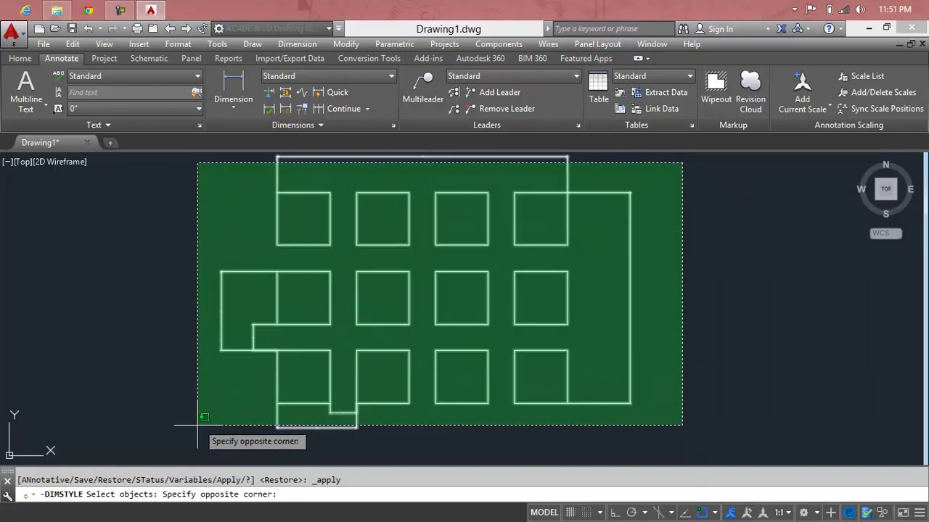
left_click(196, 428)
key("Return")
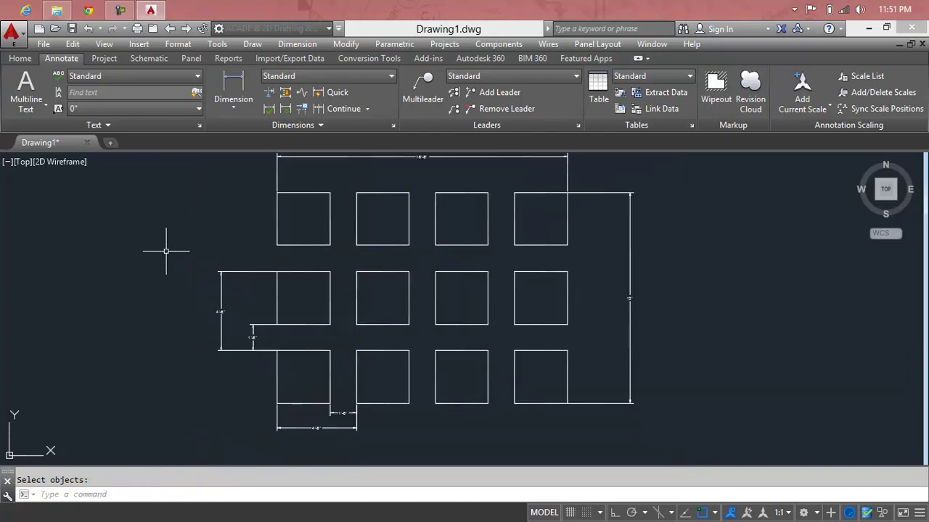
Select the array to display its settings with 13'-6" by 9' totals.
scroll(215, 323, "up", 5)
scroll(266, 284, "down", 2)
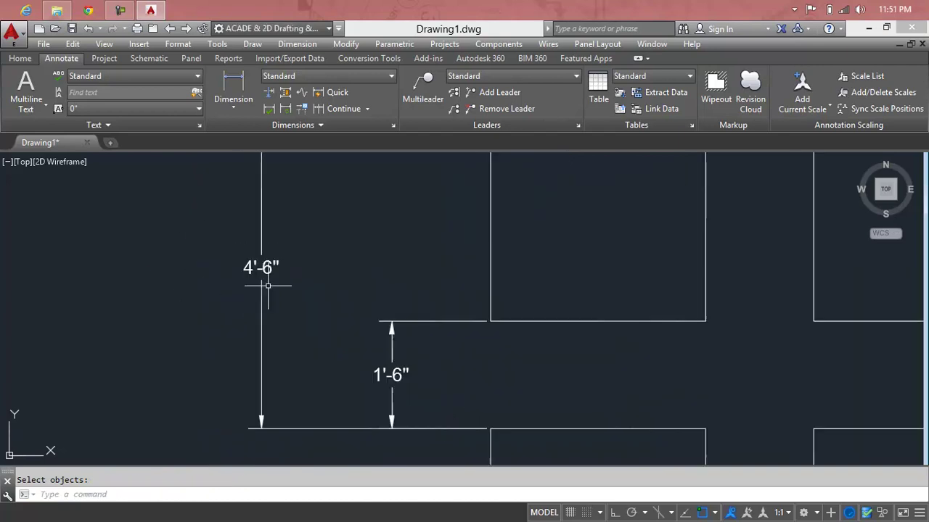
left_click(489, 283)
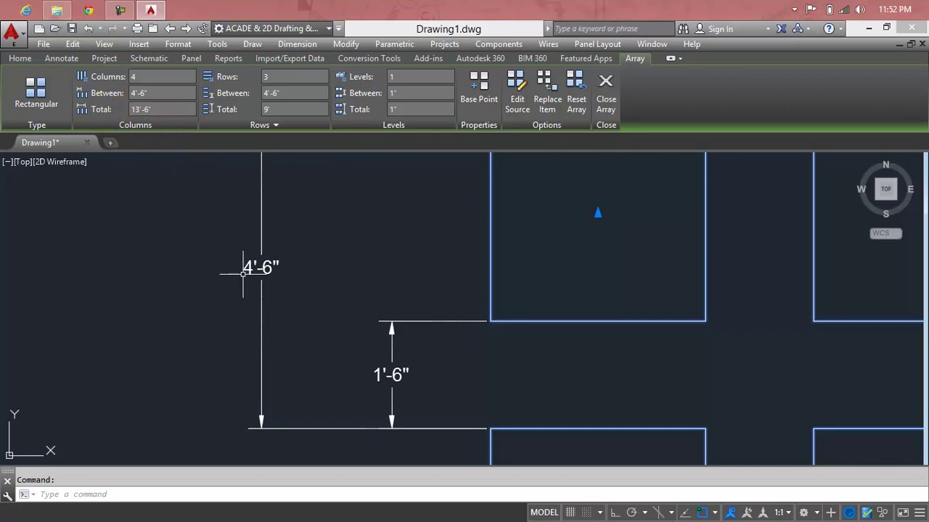
left_click(156, 108)
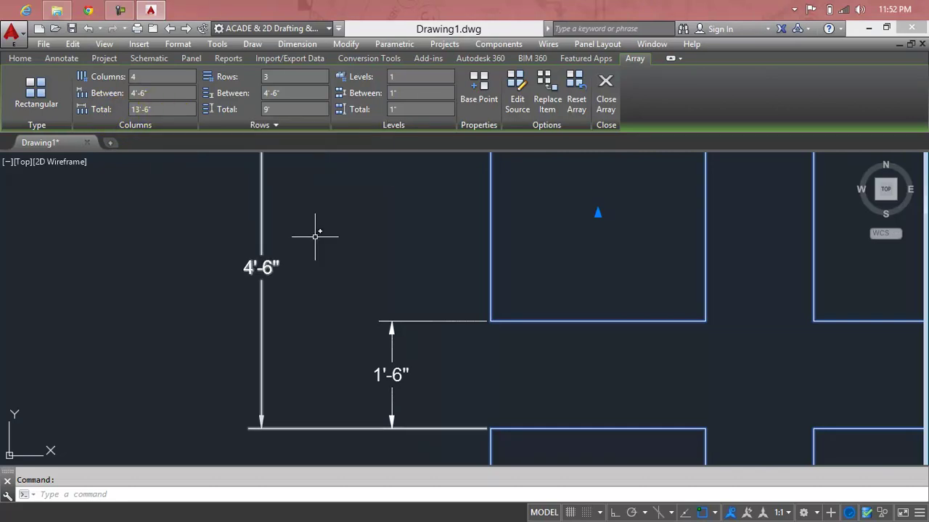
scroll(315, 236, "down", 1)
scroll(611, 257, "down", 4)
middle_click_drag(735, 269, 493, 331)
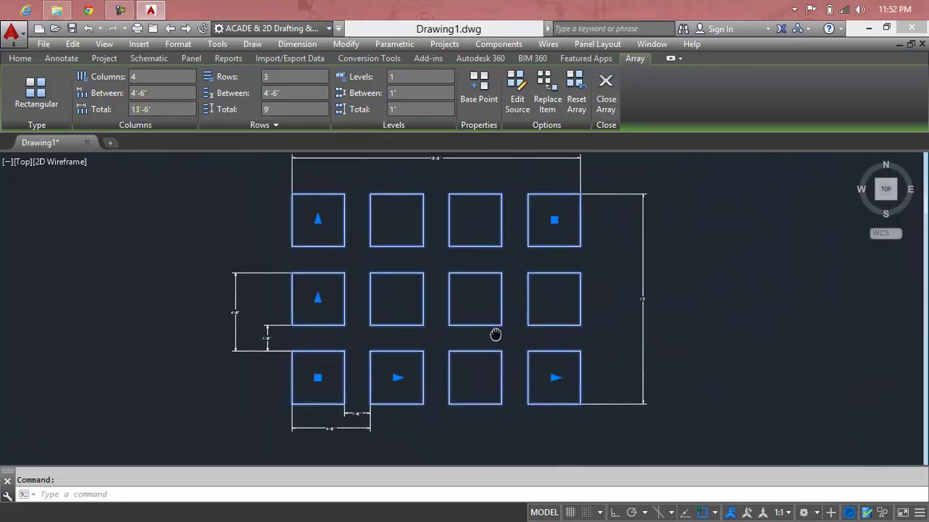
scroll(639, 299, "up", 4)
scroll(640, 299, "up", 1)
scroll(641, 298, "down", 3)
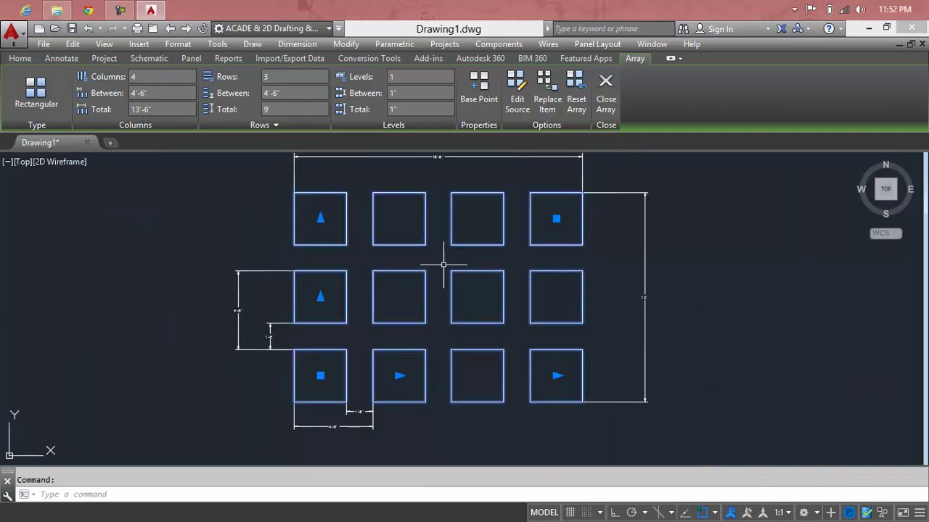
scroll(431, 168, "up", 1)
scroll(433, 155, "up", 3)
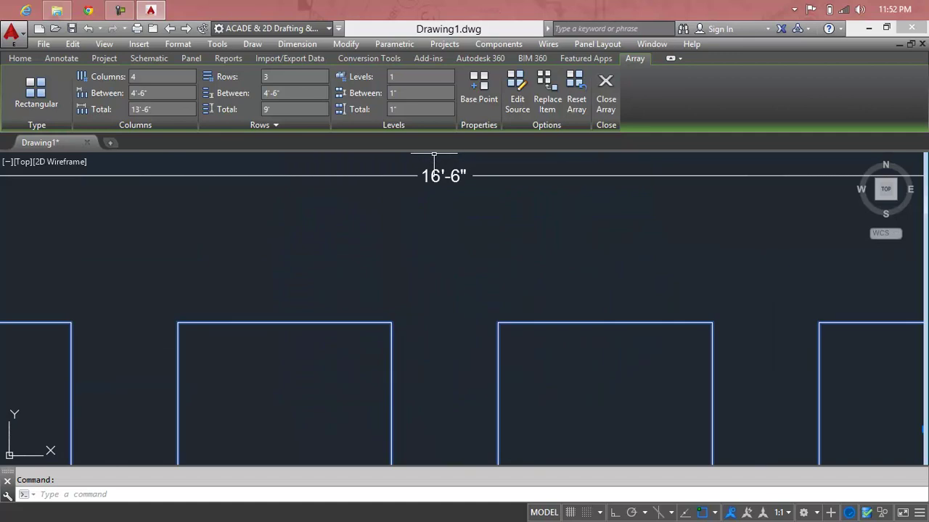
scroll(433, 154, "up", 2)
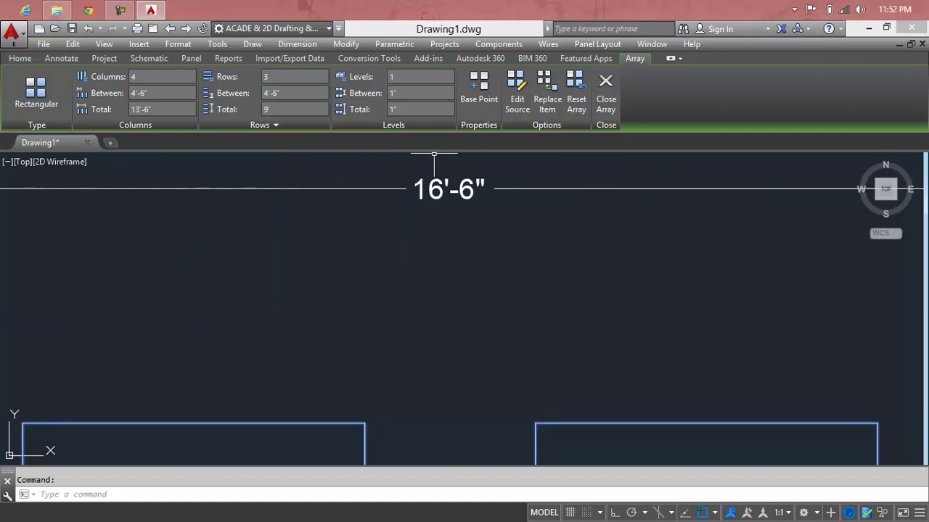
scroll(433, 155, "down", 5)
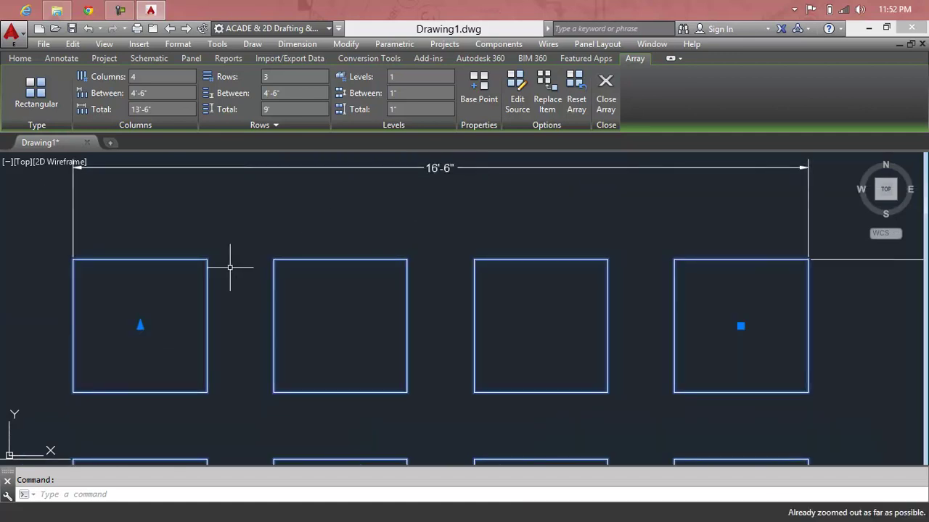
Shorten the top overall dimension from 16'-6" to 13'-6" by moving its right end to the fourth square's edge.
left_click(806, 238)
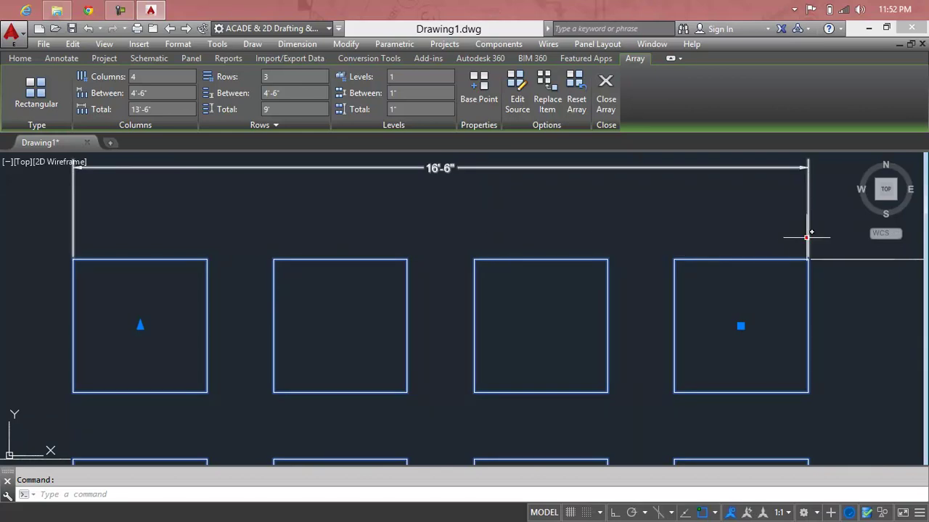
left_click(807, 168)
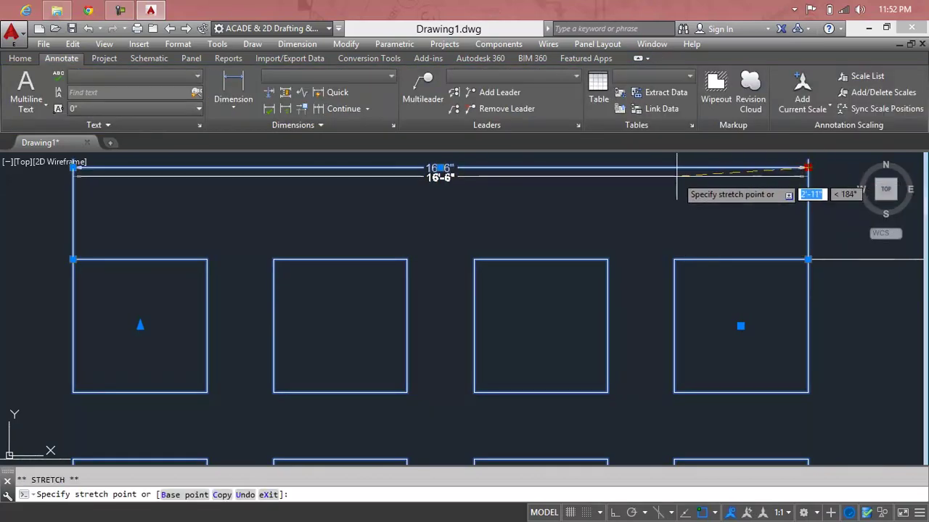
key("Escape")
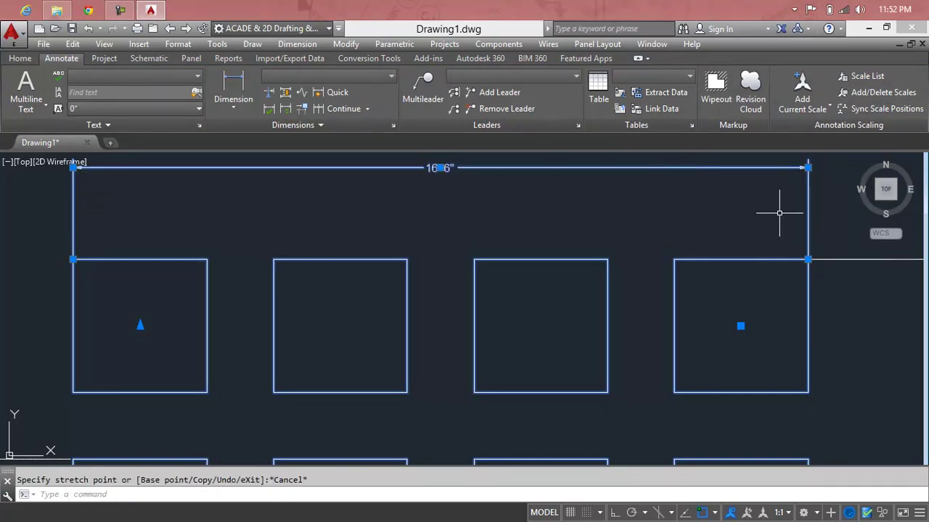
left_click(807, 259)
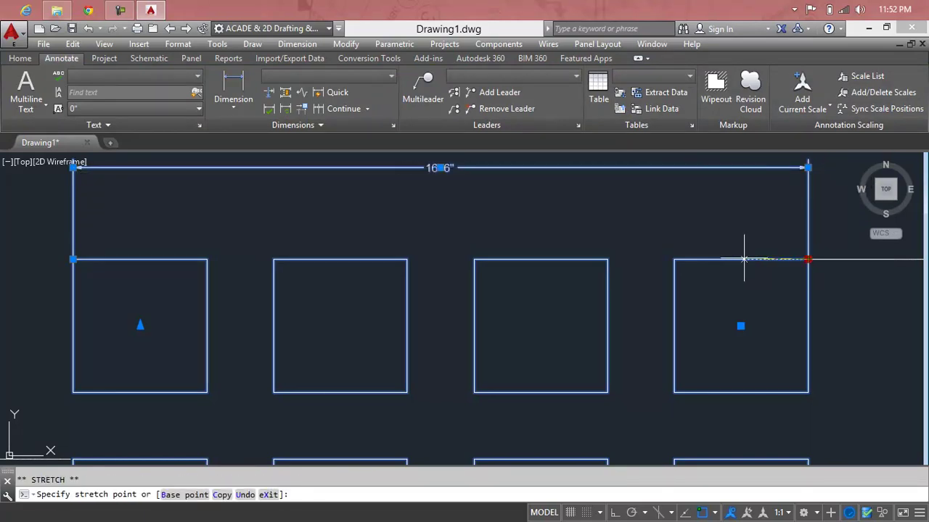
left_click(674, 259)
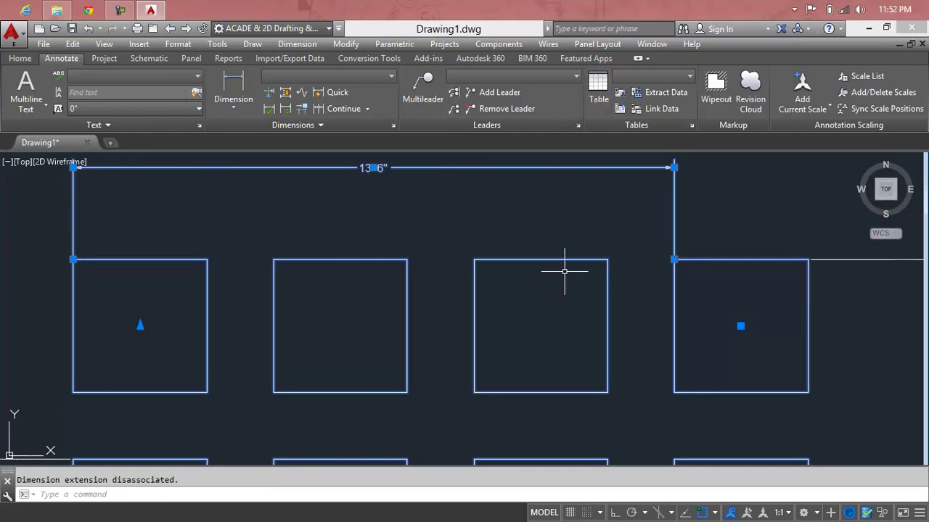
key("Escape")
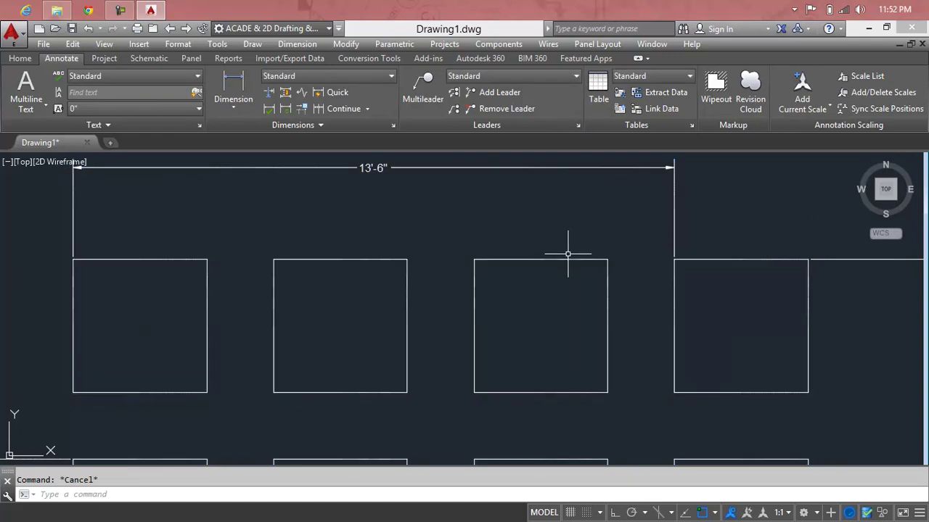
Select the array to review its settings and bring it fully into view.
left_click(567, 255)
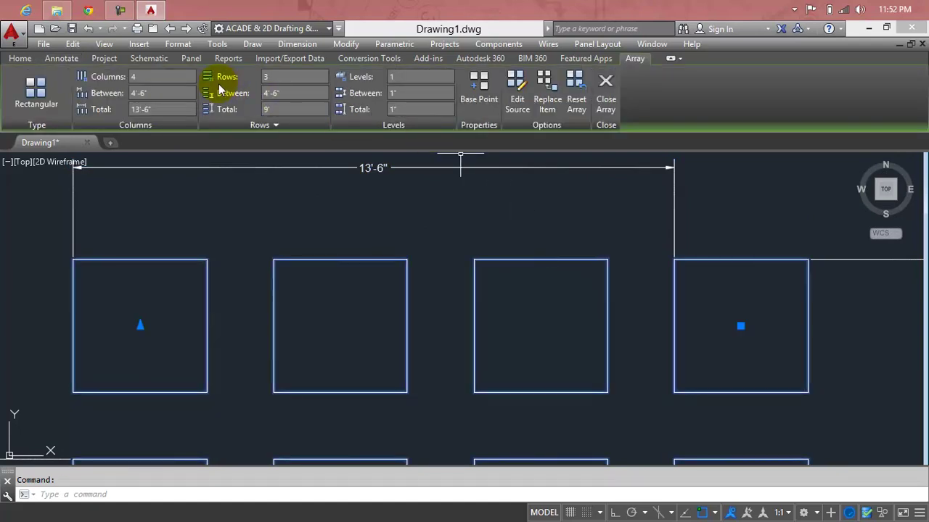
scroll(507, 246, "down", 2)
middle_click_drag(507, 249, 491, 161)
scroll(725, 322, "down", 2)
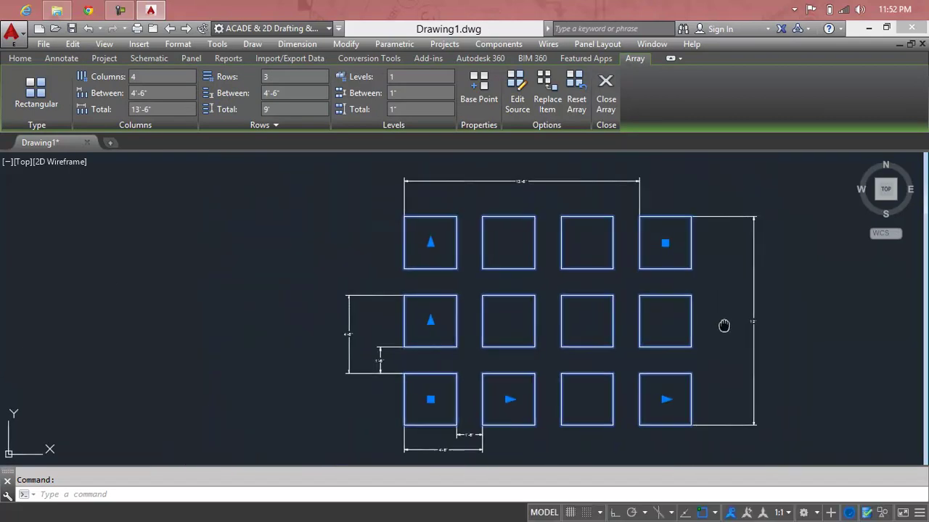
middle_click_drag(728, 327, 705, 336)
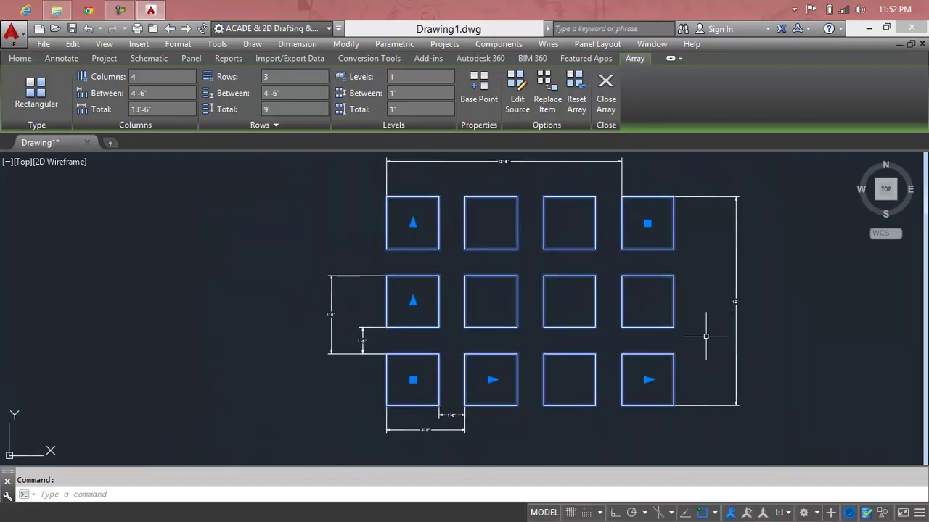
Move the right vertical dimension's bottom end up to the bottom row's top edge.
left_click(685, 406)
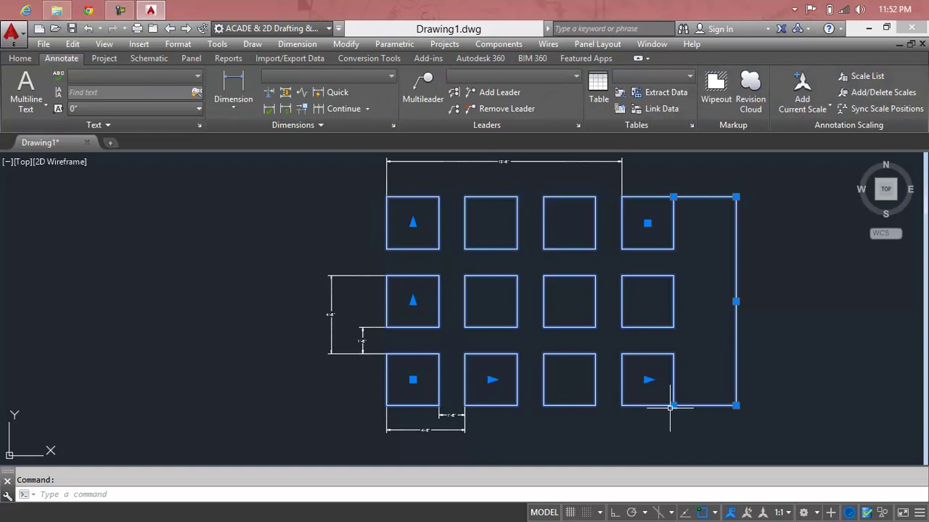
left_click(673, 405)
left_click(673, 354)
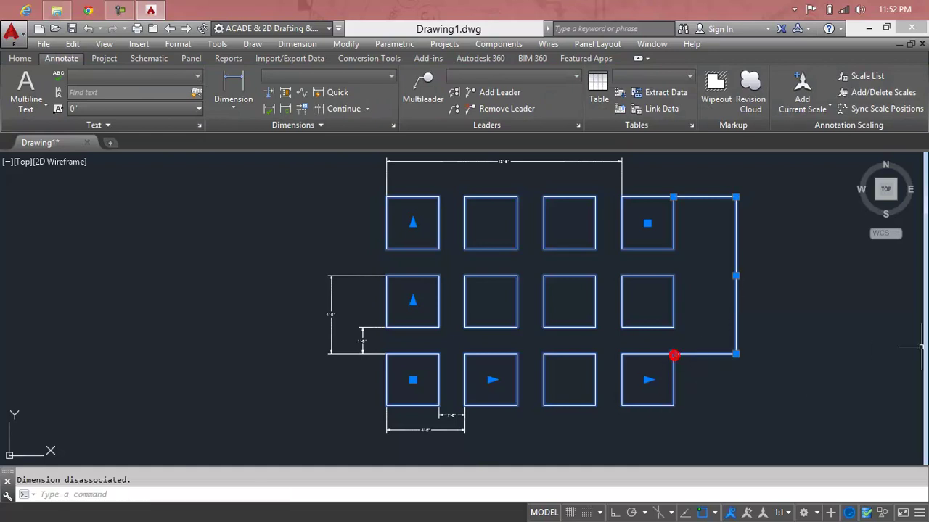
left_click(764, 254)
key("Escape")
key("Escape")
Check that the vertical dimension reads 9', then clear all selections.
scroll(751, 276, "up", 8)
scroll(717, 265, "up", 4)
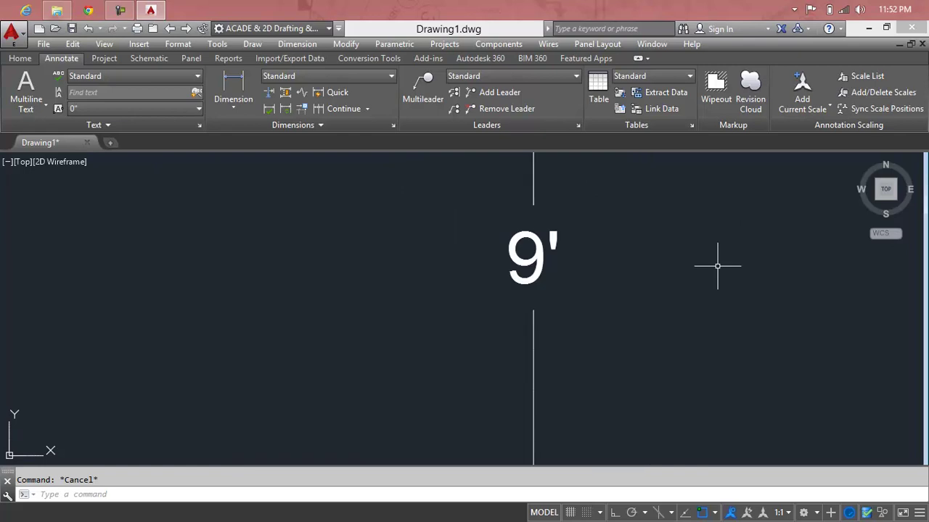
left_click(533, 261)
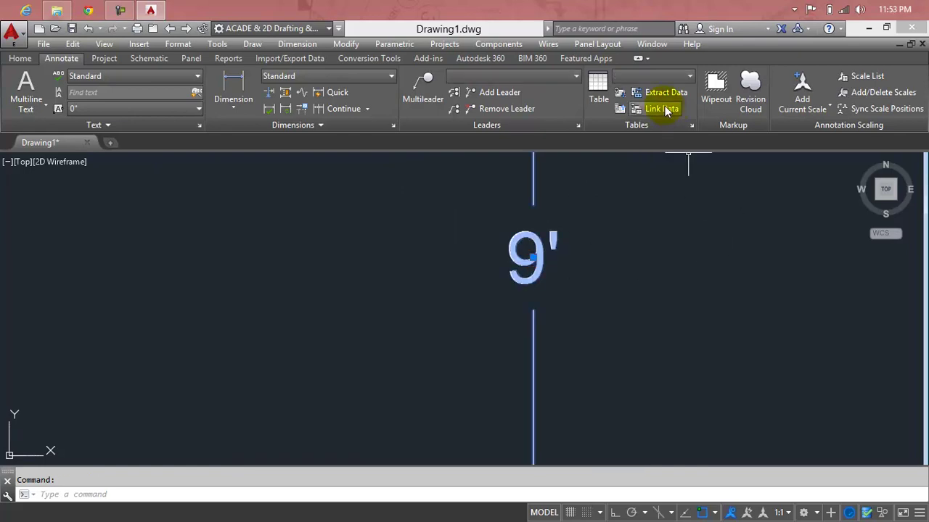
scroll(536, 276, "down", 5)
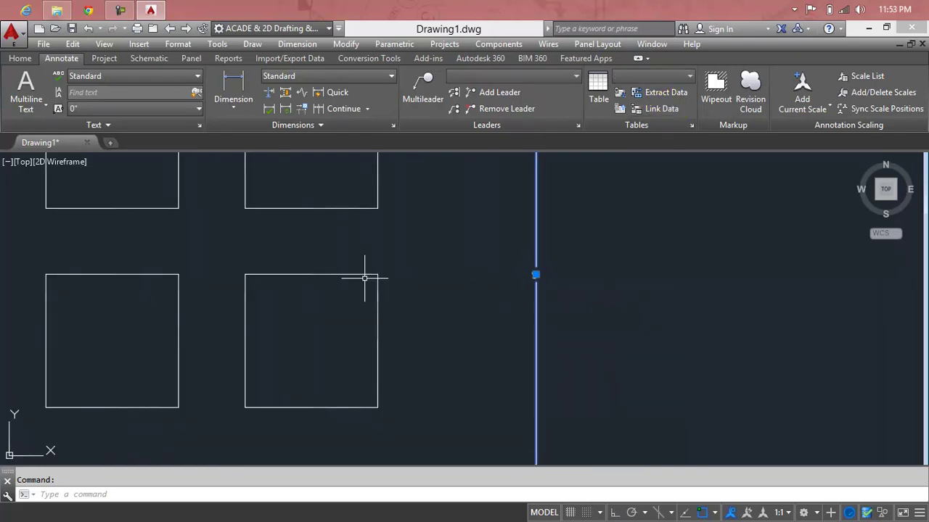
scroll(377, 273, "down", 5)
middle_click_drag(386, 277, 536, 296)
left_click(735, 220)
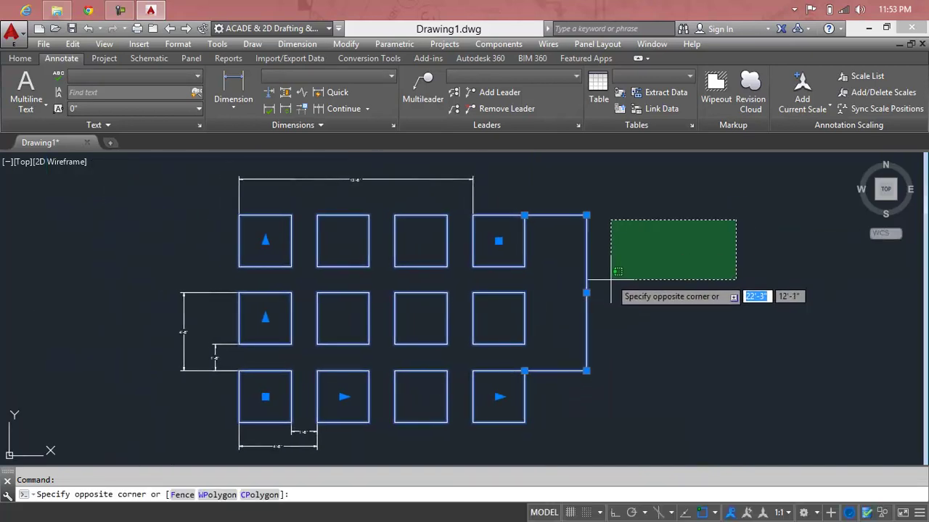
key("Escape")
key("Escape")
Change the array from 4 to 5 columns, giving an 18' total width, and select the top dimension.
left_click(615, 247)
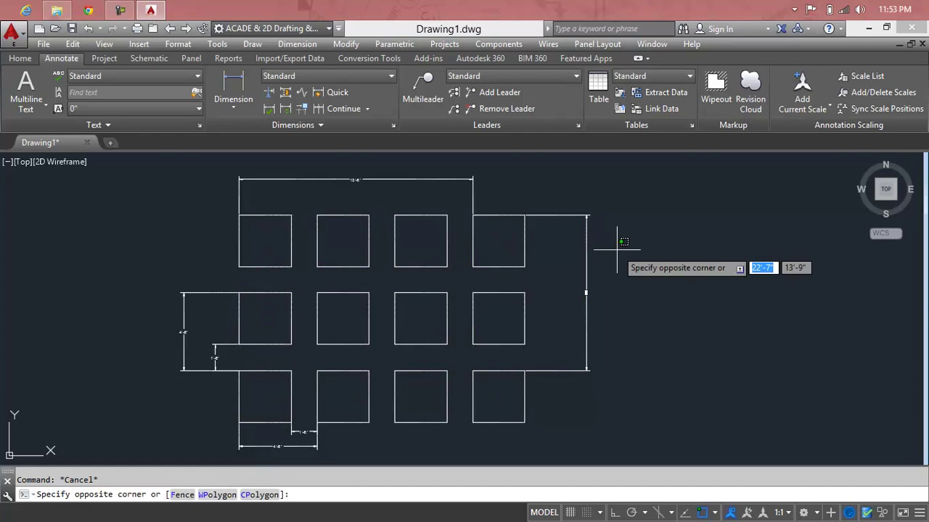
key("Escape")
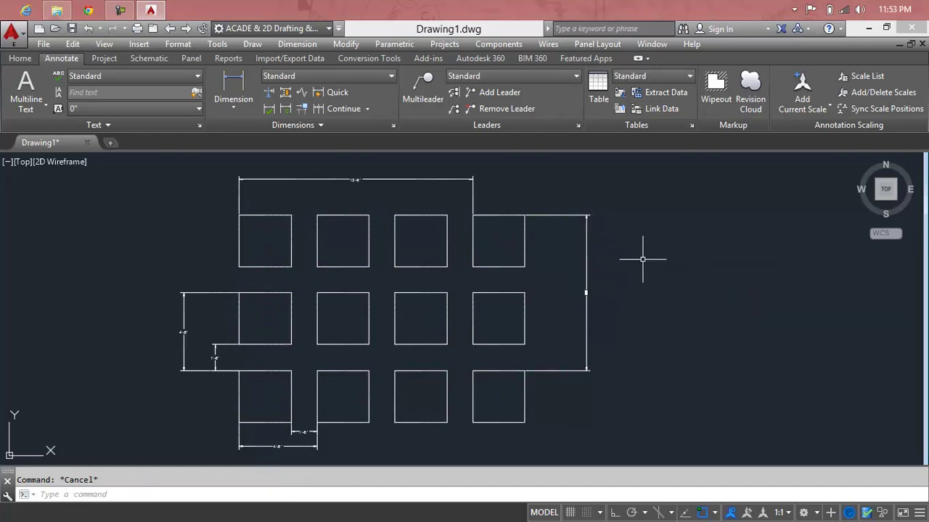
left_click(449, 254)
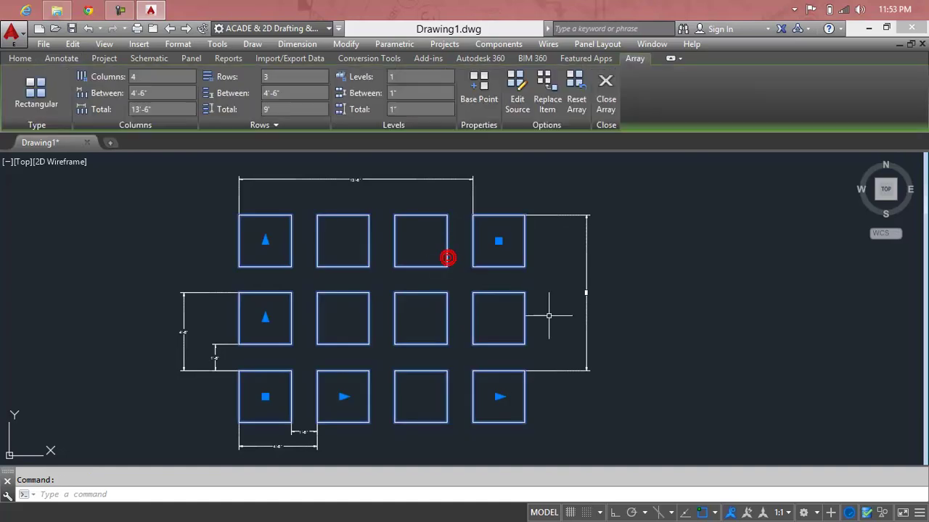
left_click(141, 77)
type("5")
key("Return")
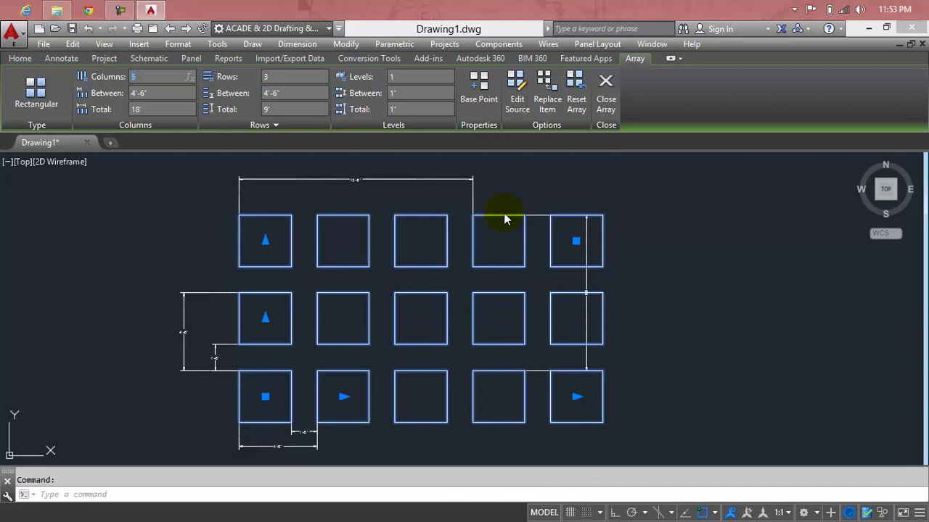
left_click(472, 188)
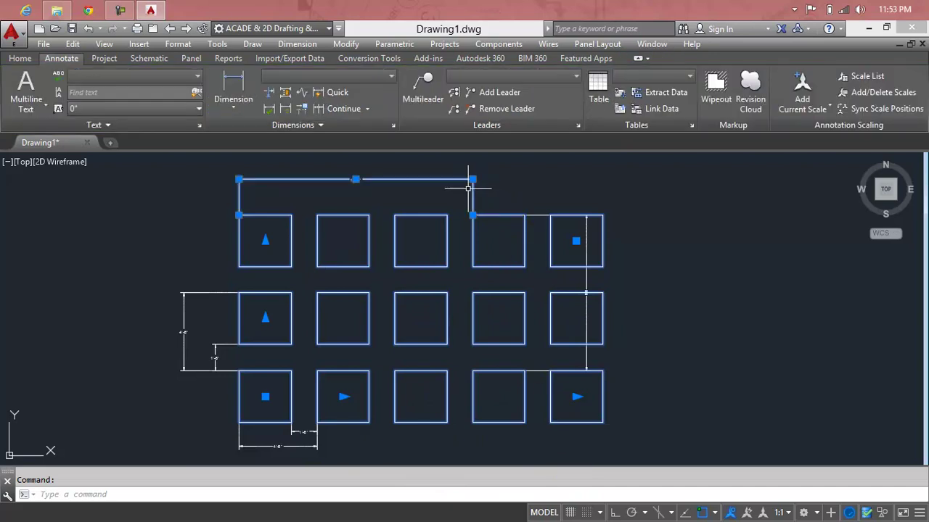
Erase the array, its top dimension and all remaining dimensions with Ctrl+A and Delete.
key("Delete")
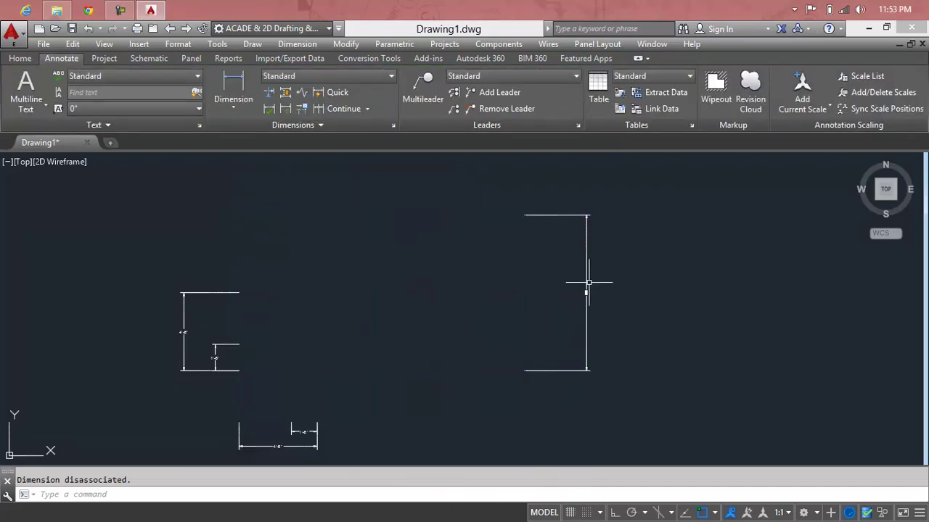
left_click(631, 156)
key("ctrl+a")
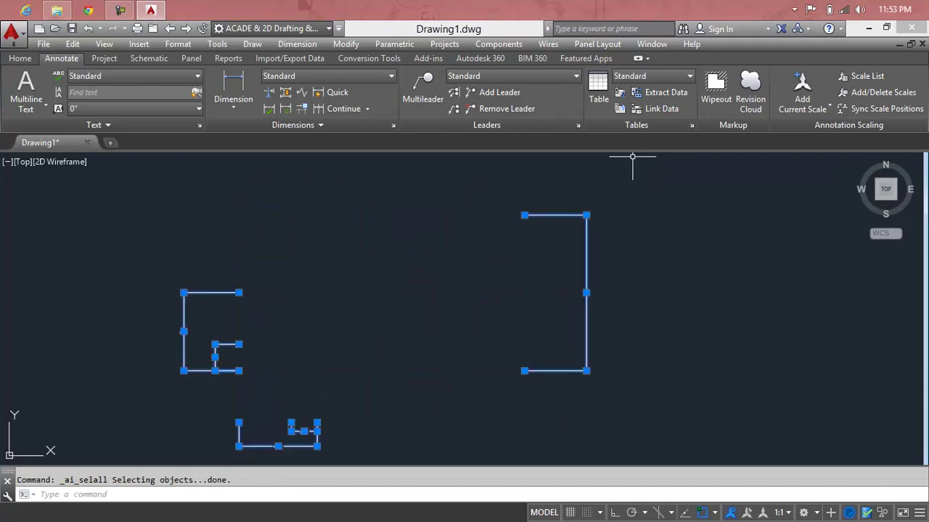
key("Delete")
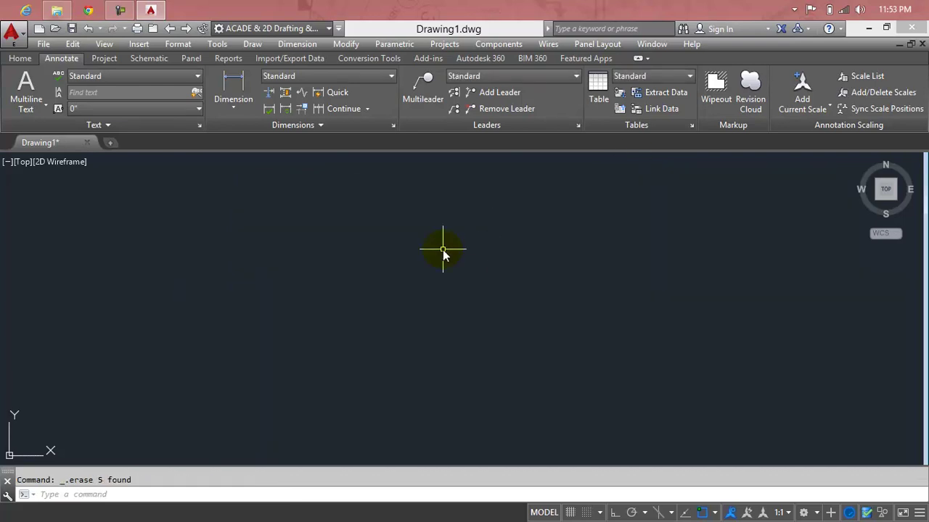
type("re")
key("Return")
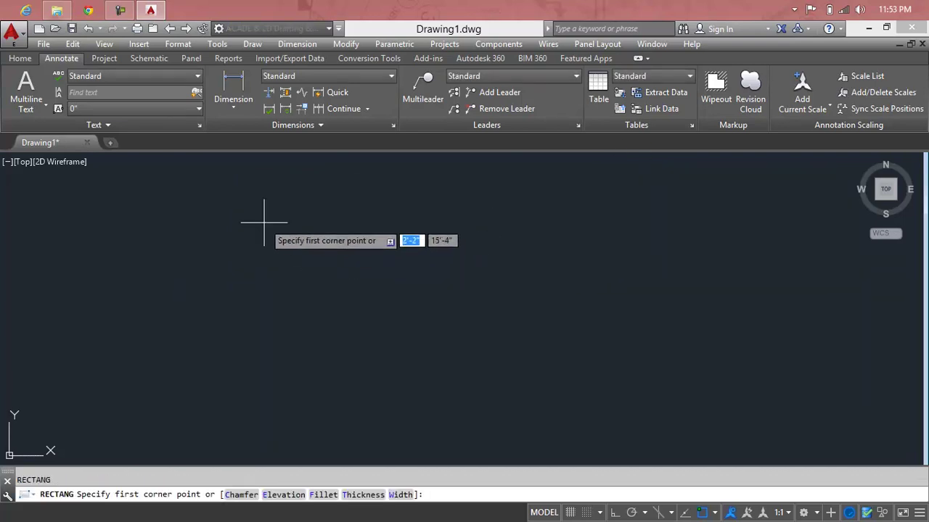
Draw a small square rectangle from two corner points on the empty canvas.
left_click(264, 222)
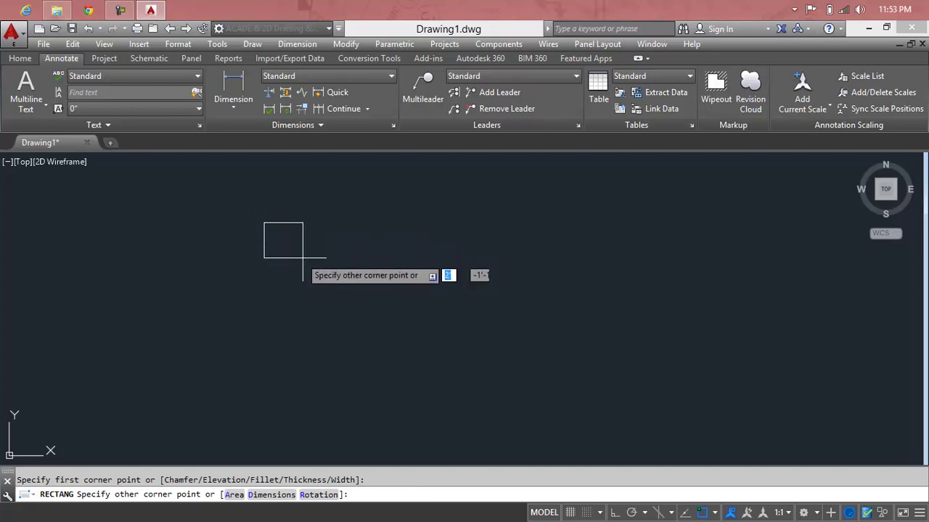
left_click(306, 260)
scroll(300, 204, "up", 2)
key("Escape")
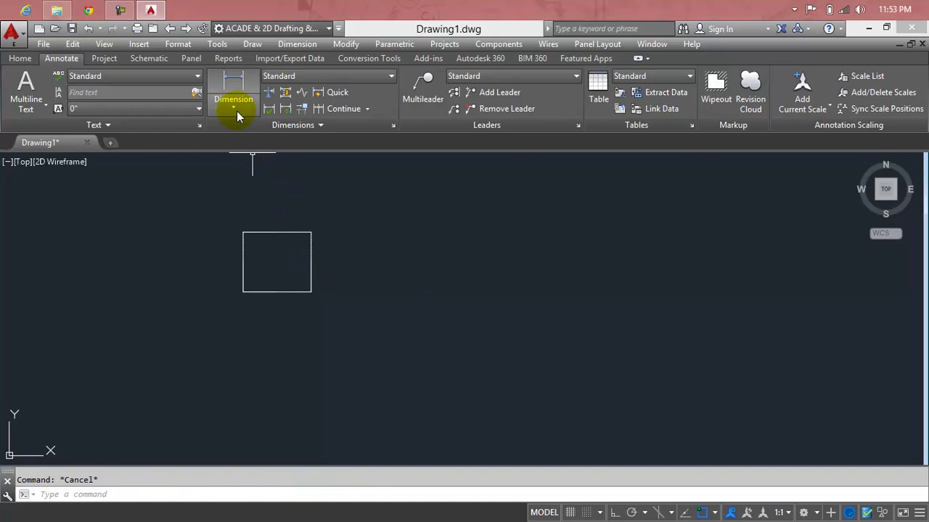
Start a rectangular array of the new square with the AR command.
type("ar")
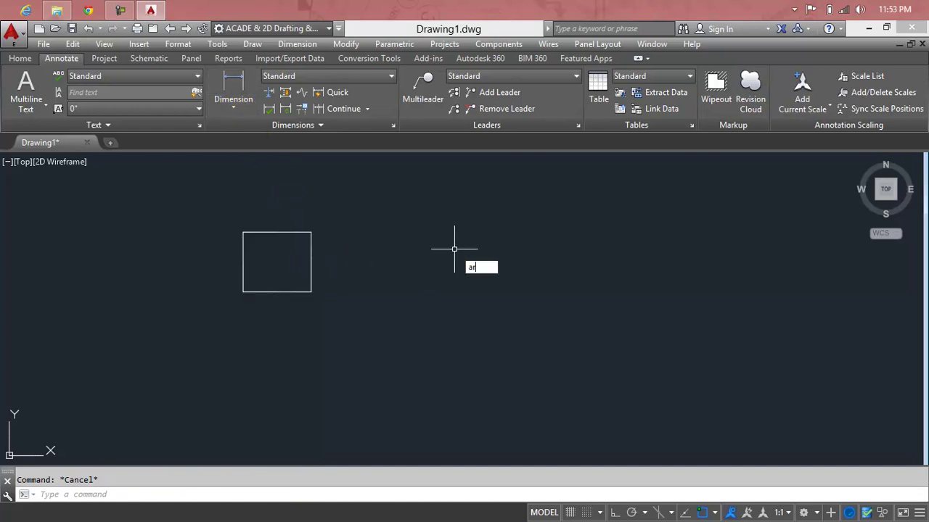
key("Return")
left_click(312, 271)
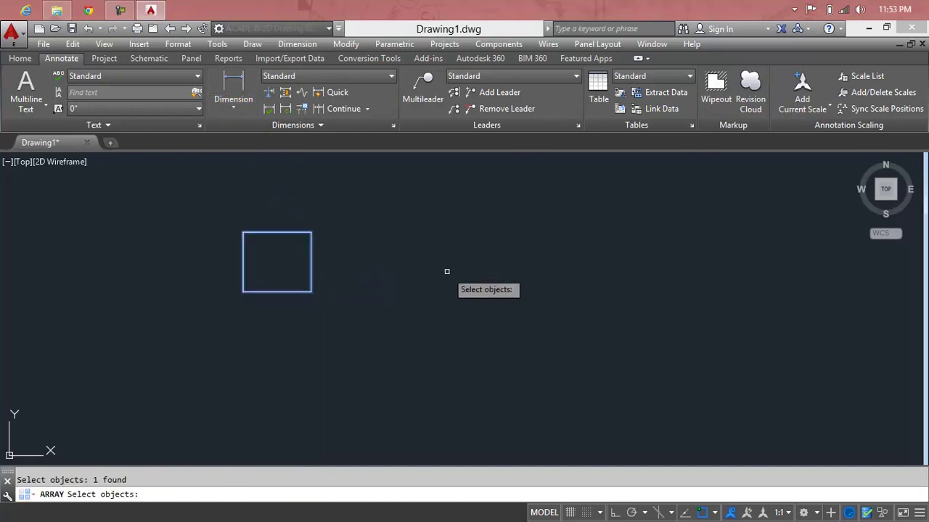
key("Return")
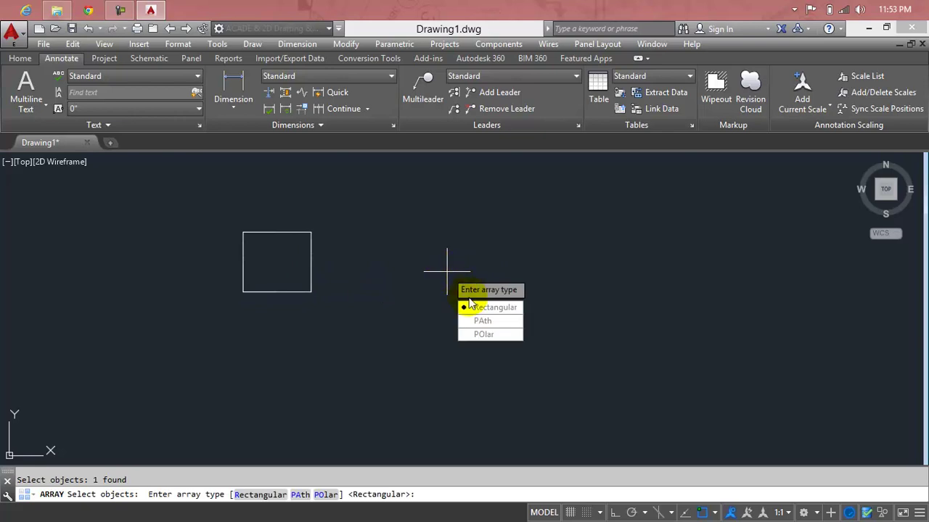
left_click(473, 308)
scroll(412, 255, "down", 3)
scroll(353, 255, "down", 2)
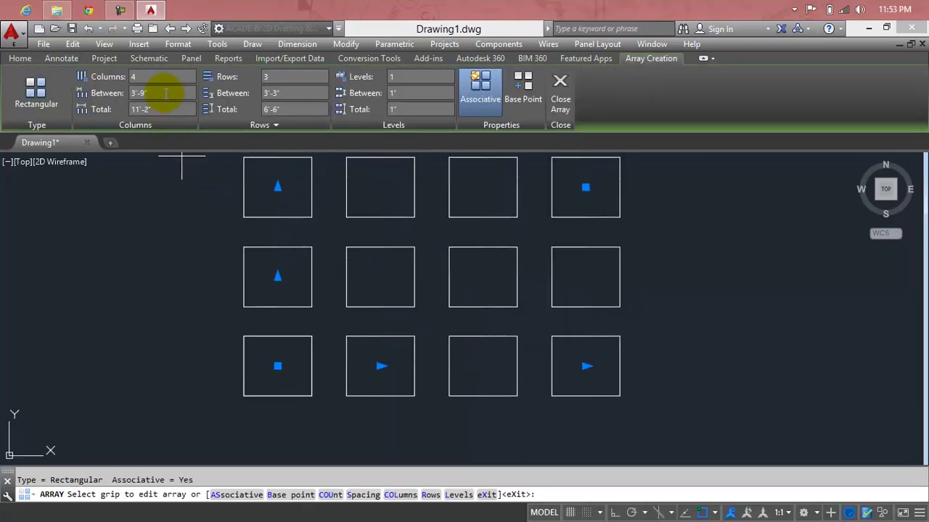
Set 5' column spacing and 4 rows, keep the array associative, and finish it.
left_click(140, 93)
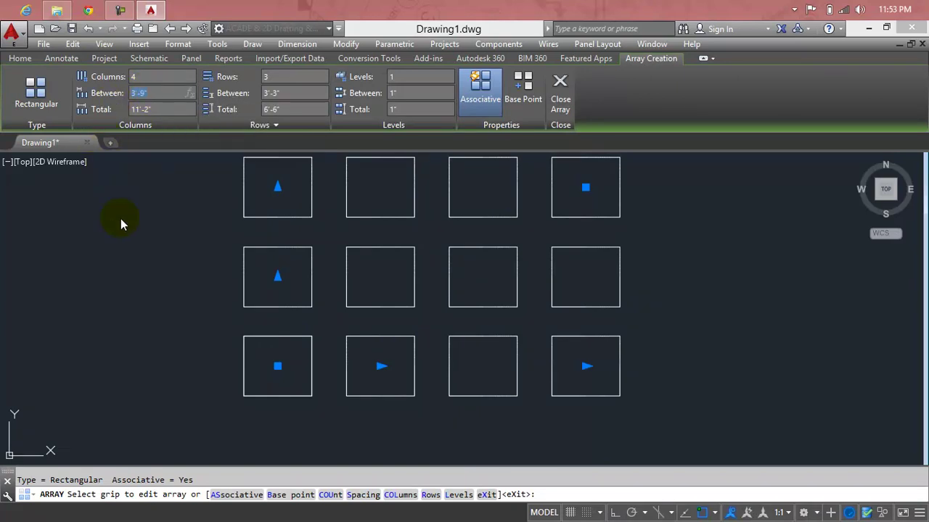
type("5")
key("Return")
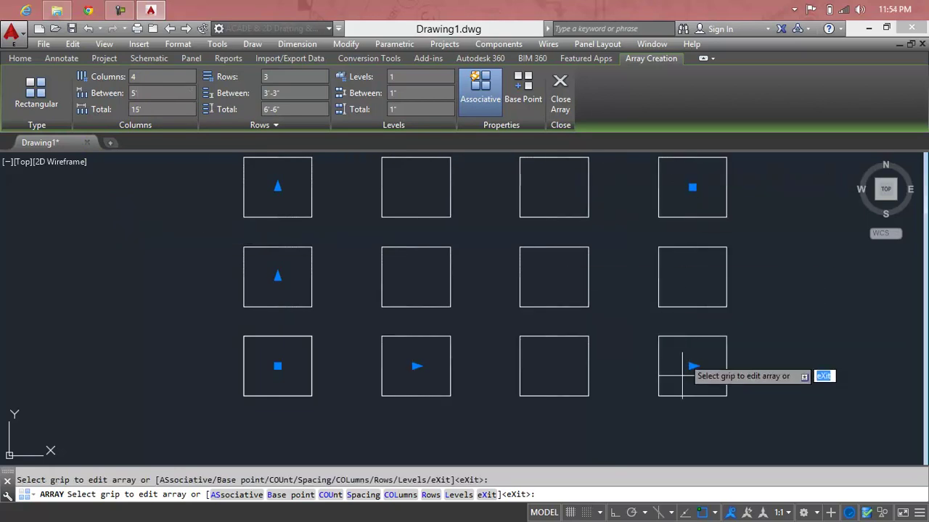
left_click(177, 111)
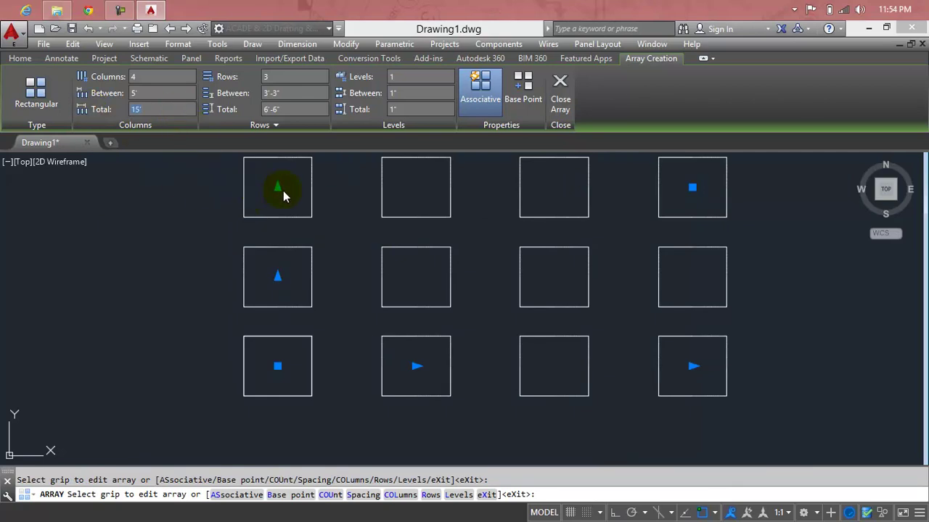
left_click(309, 75)
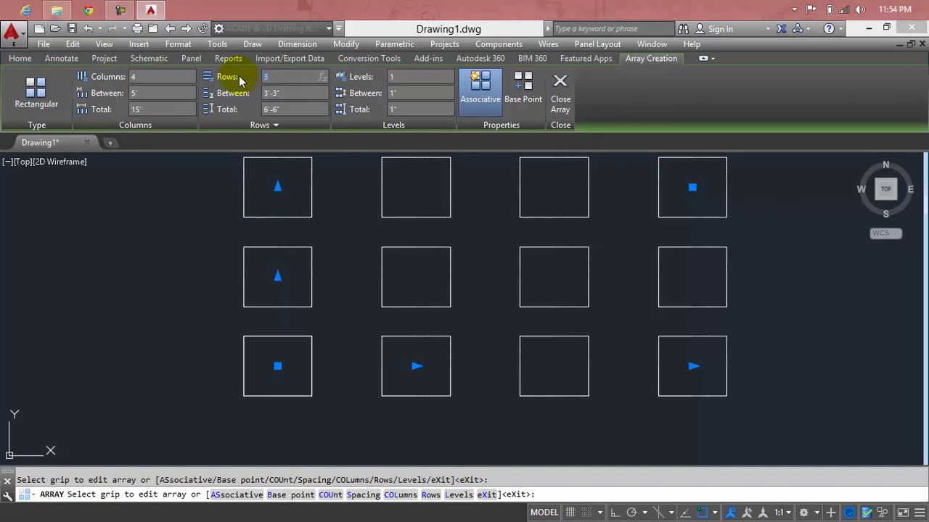
type("4")
key("Return")
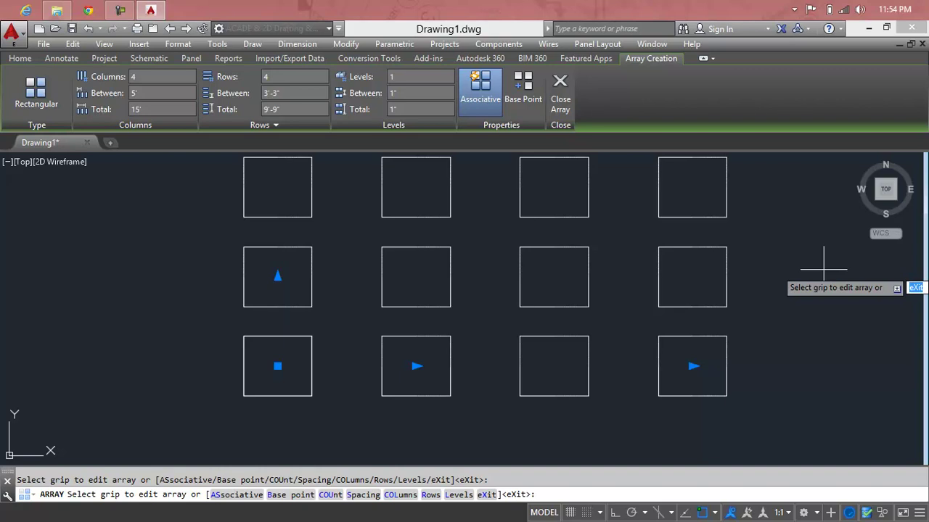
type("a")
key("Return")
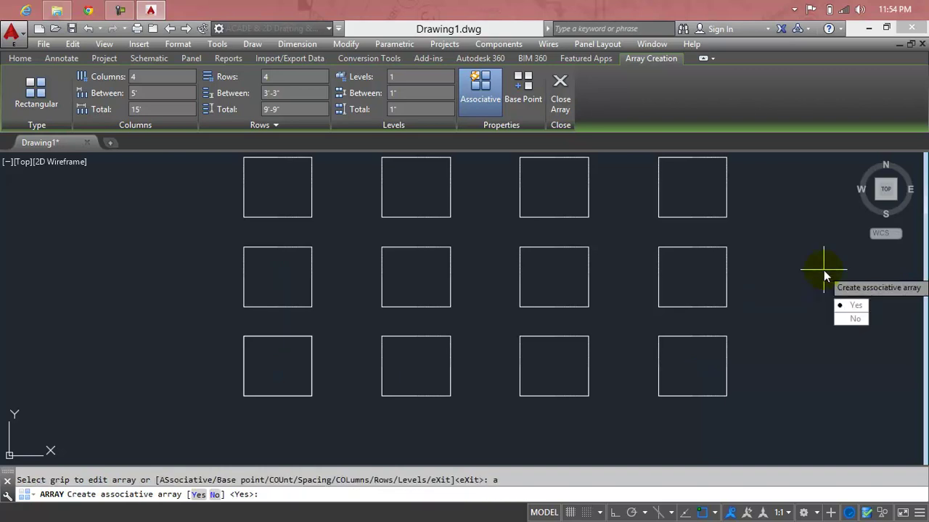
key("Escape")
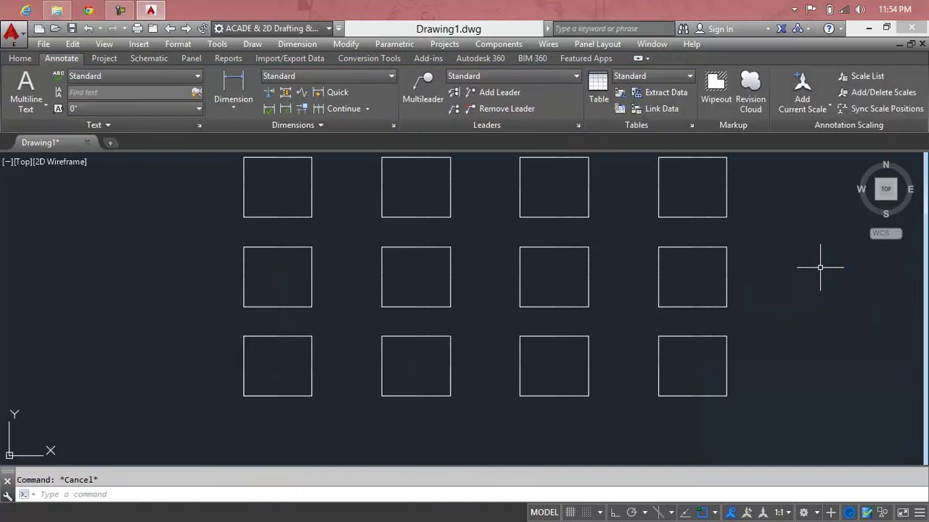
Zoom to the whole array and set its row spacing to 5', for a 15' total.
type("z")
key("Return")
type("a")
key("Return")
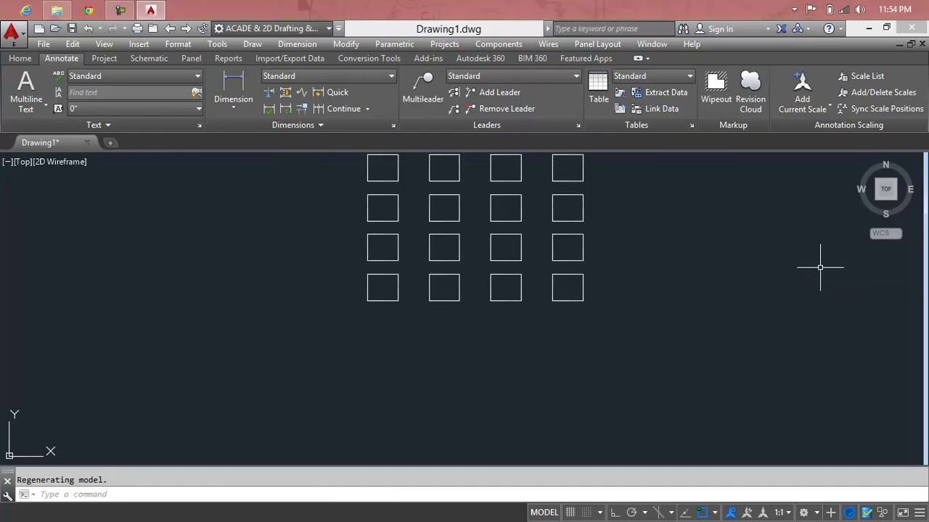
middle_click_drag(576, 222, 566, 300)
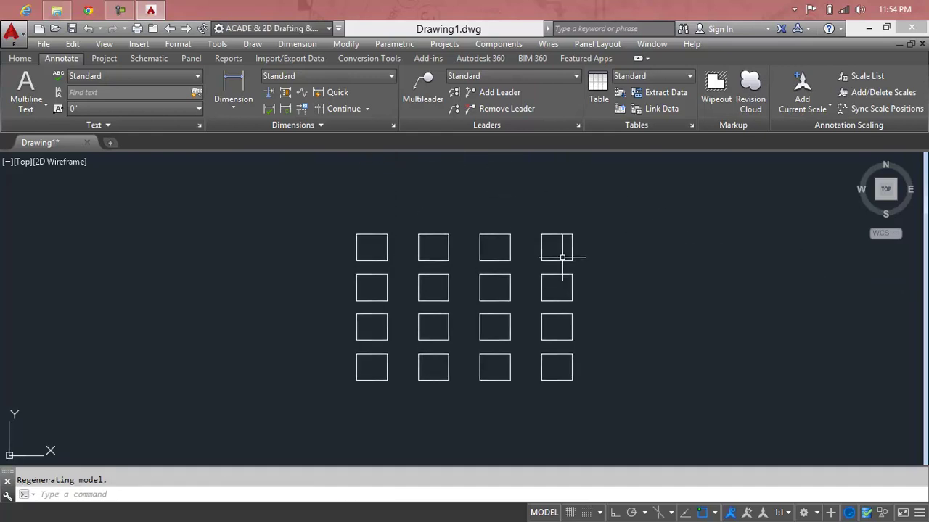
left_click(570, 234)
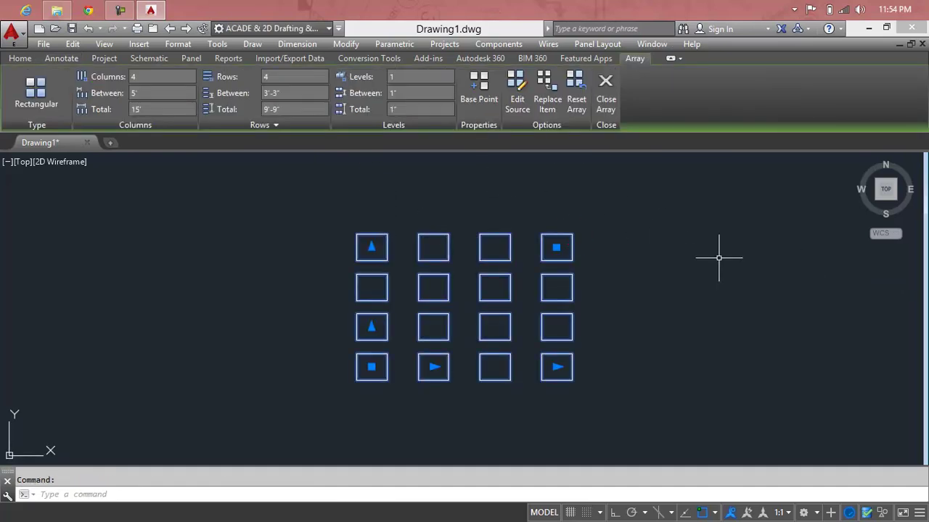
left_click(294, 97)
type("5")
left_click(286, 91)
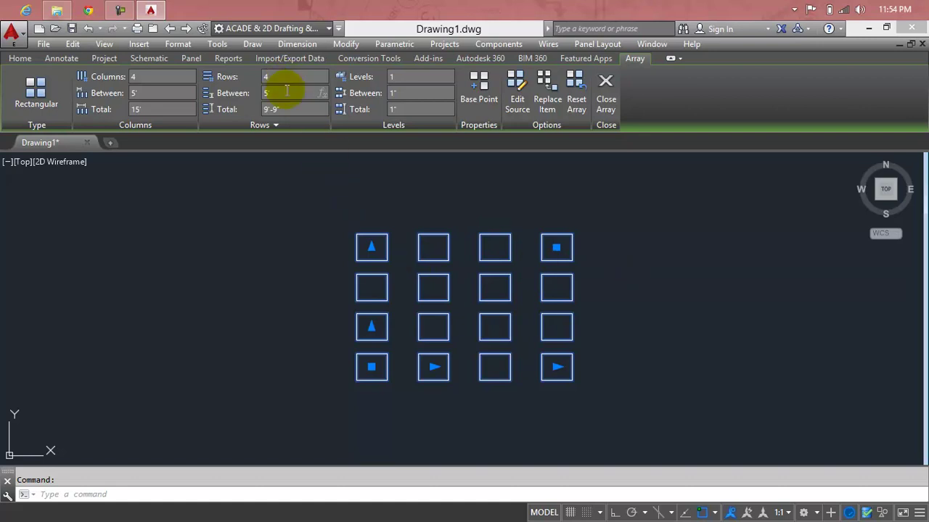
key("Return")
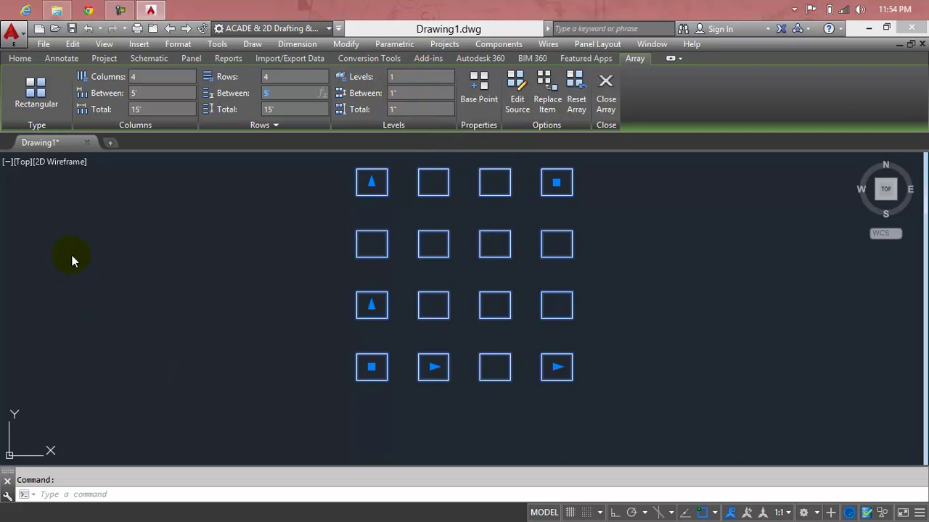
left_click(22, 161)
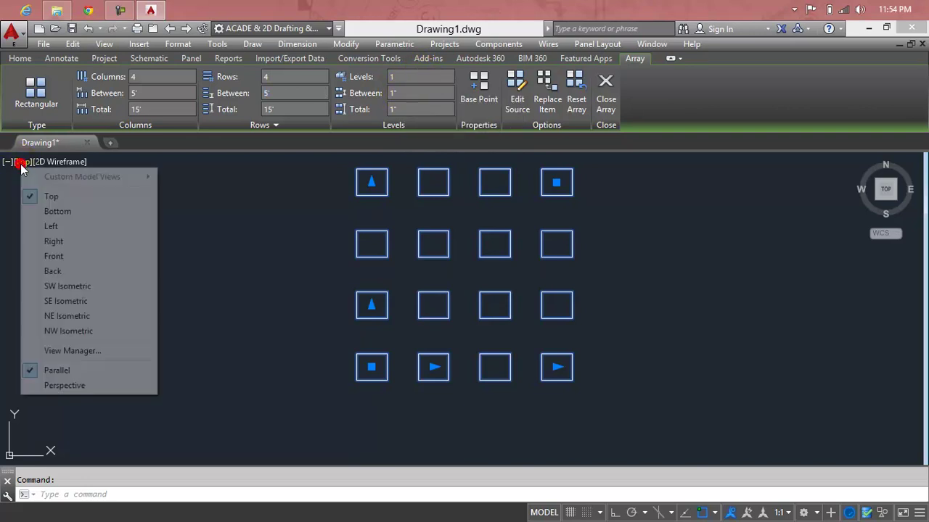
Switch to SW Isometric view and give the array 3 stacked levels.
left_click(50, 285)
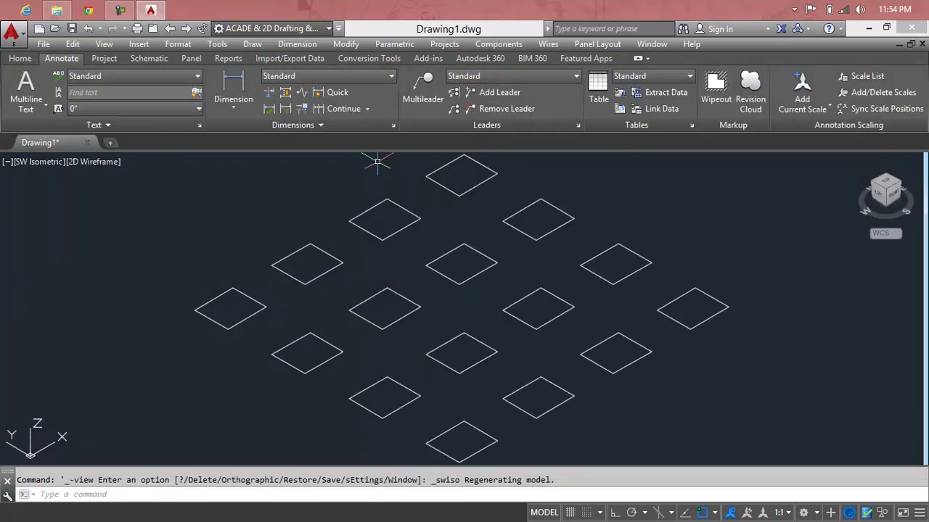
left_click(528, 204)
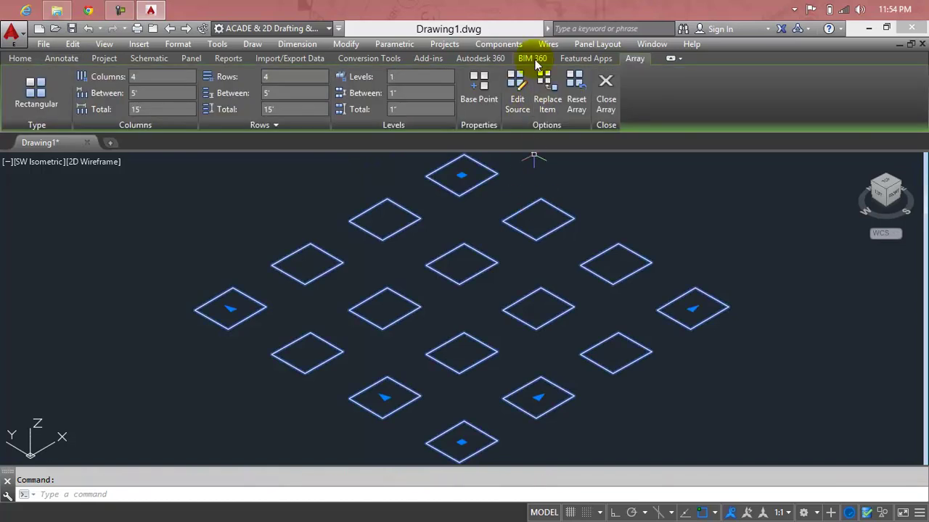
left_click(398, 77)
type("3")
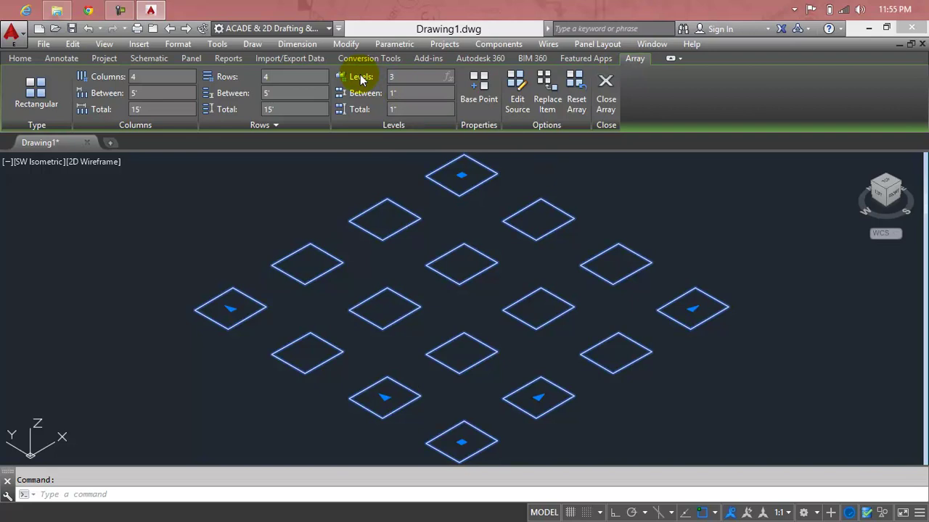
key("Return")
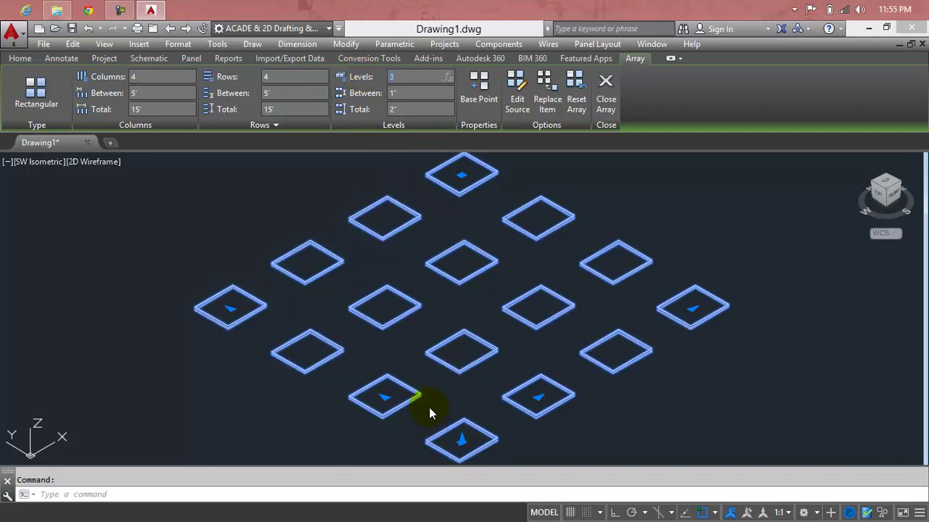
middle_click_drag(428, 408, 471, 356, "shift")
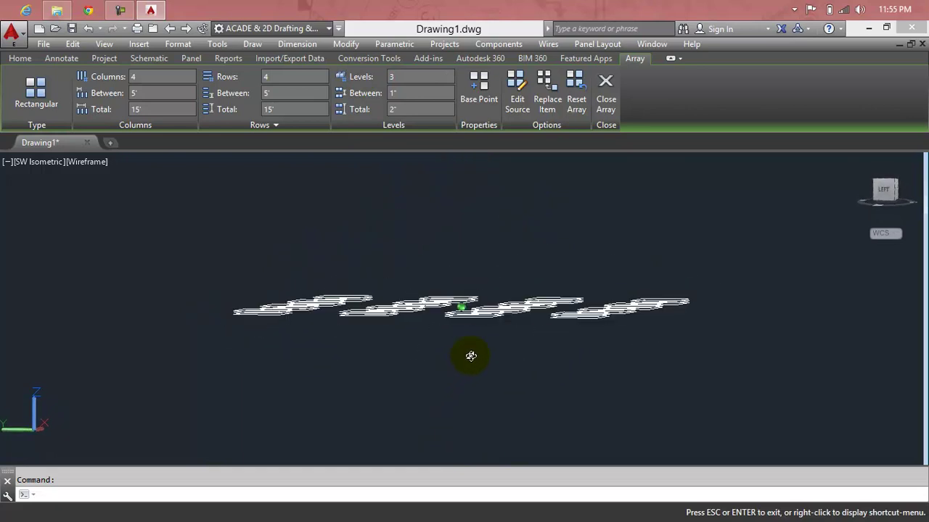
Space the array's three levels 10' apart and orbit to check the stack.
scroll(473, 326, "up", 3)
scroll(503, 285, "up", 3)
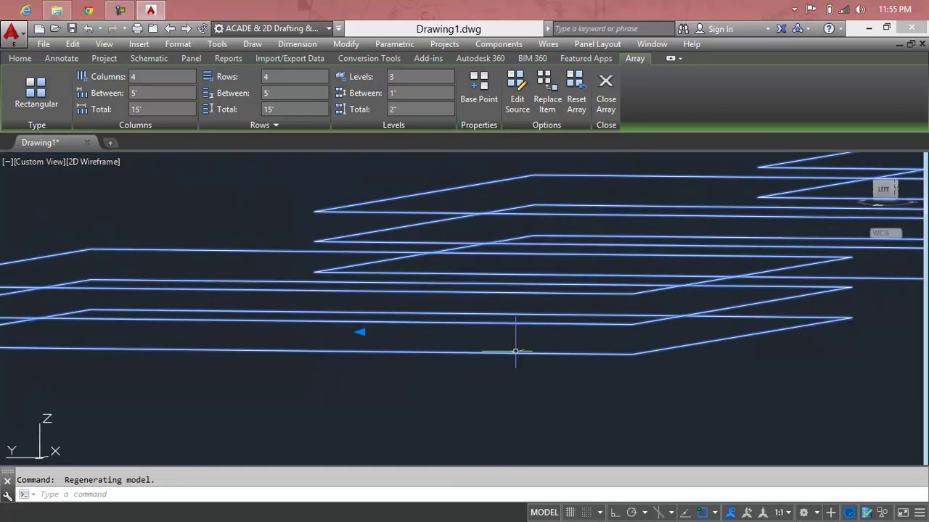
left_click(434, 90)
type("10")
key("Return")
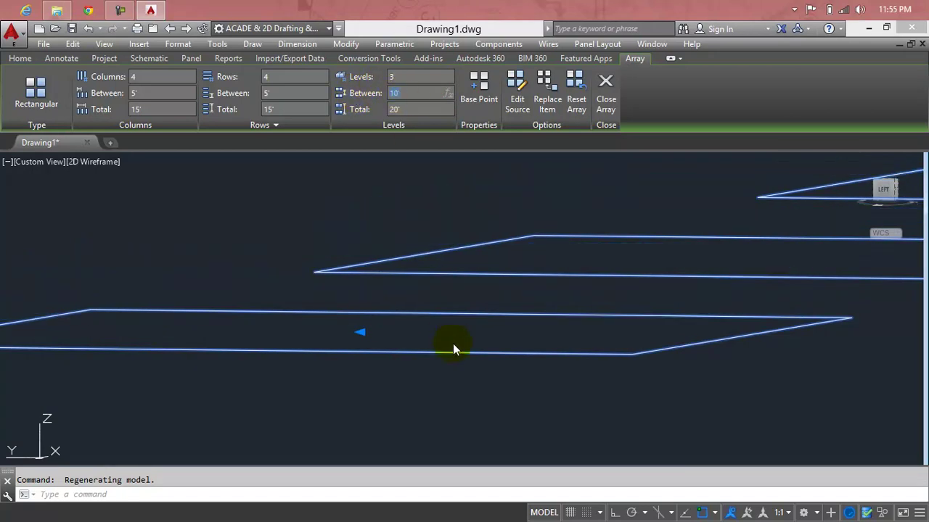
middle_click_drag(453, 343, 458, 380)
key("Escape")
scroll(490, 321, "down", 5)
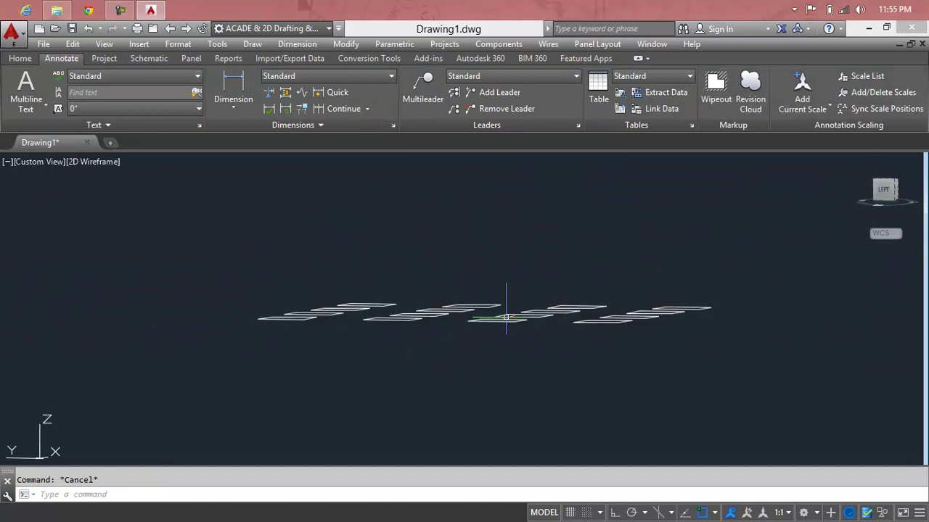
mouse_move(493, 319)
middle_mouse_down("shift")
mouse_move(506, 317)
mouse_move(516, 279)
mouse_move(491, 304)
middle_mouse_up("shift")
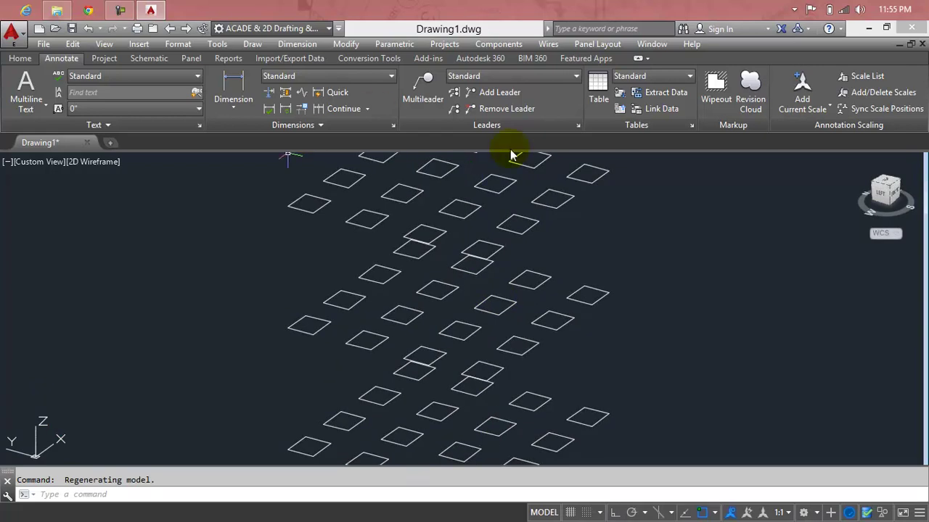
Select the whole stacked array with a crossing window.
left_click(523, 230)
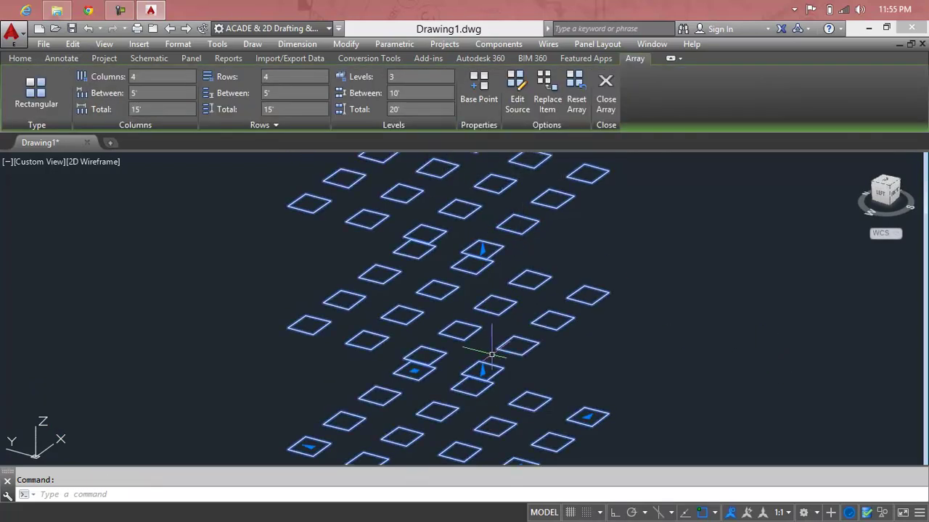
scroll(529, 202, "down", 5)
left_click(617, 210)
left_click(423, 370)
Delete the selected array and bring up the Home ribbon's drawing tools.
key("Delete")
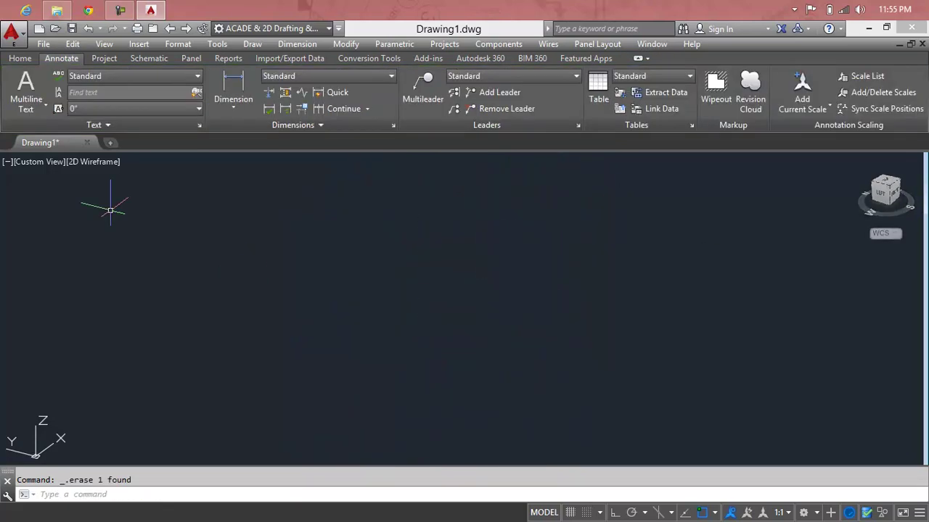
left_click(20, 58)
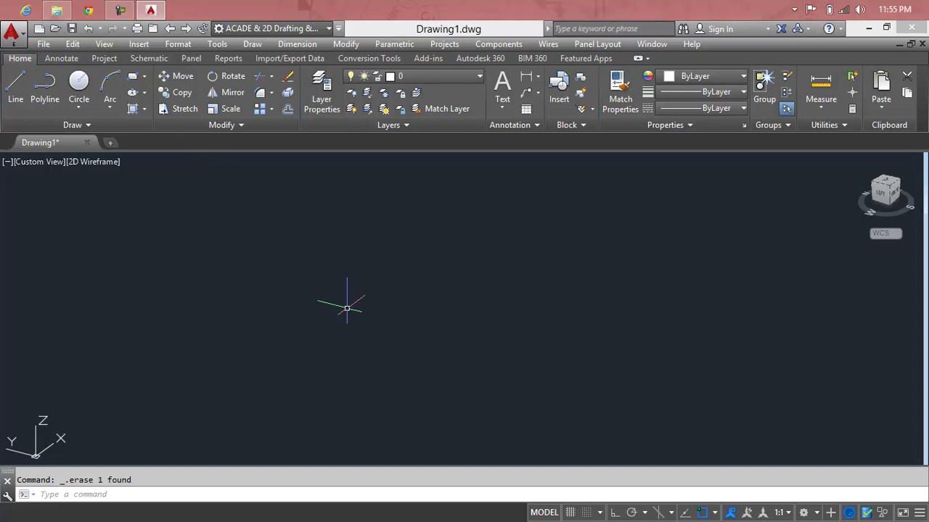